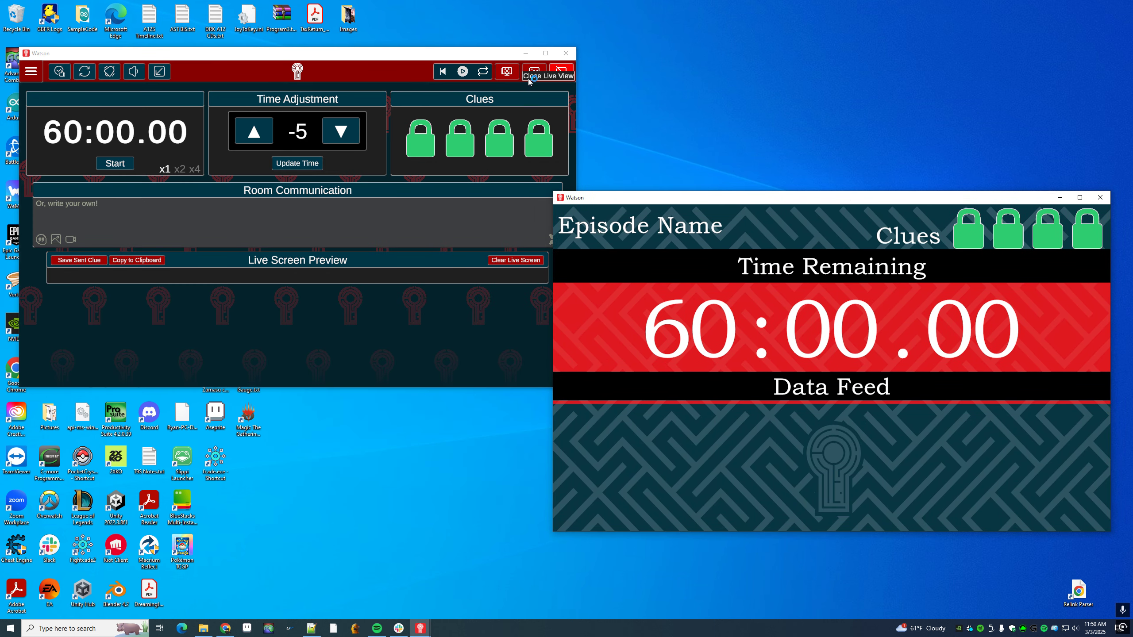
Step: Preview the screensaver on the live view, turn it off again, and move the control window clear of the live view
click(535, 76)
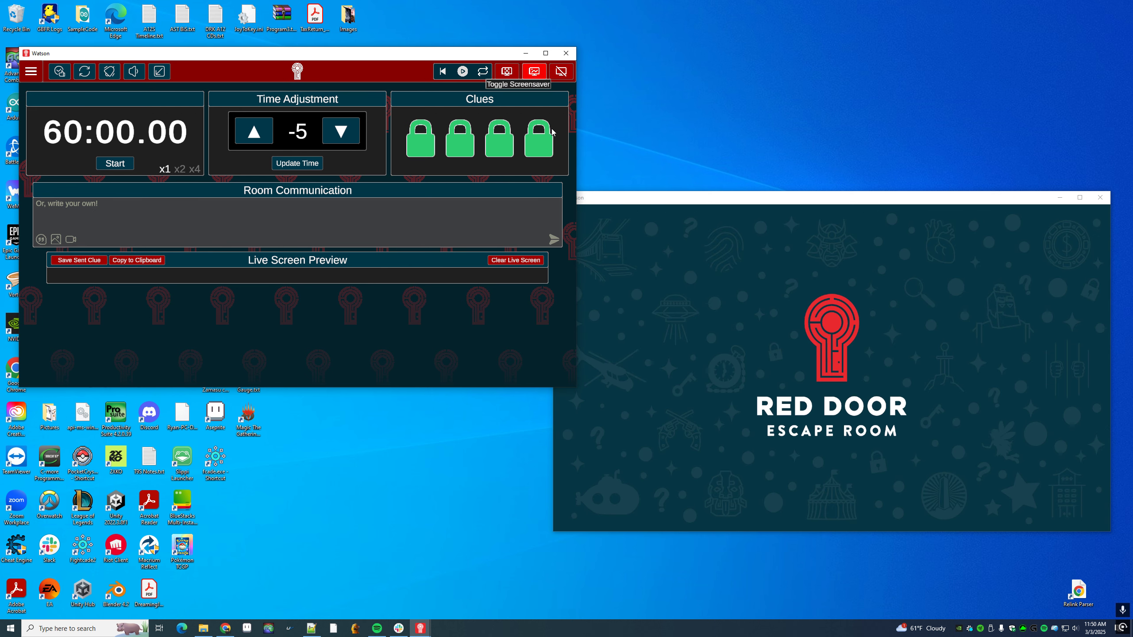
click(534, 73)
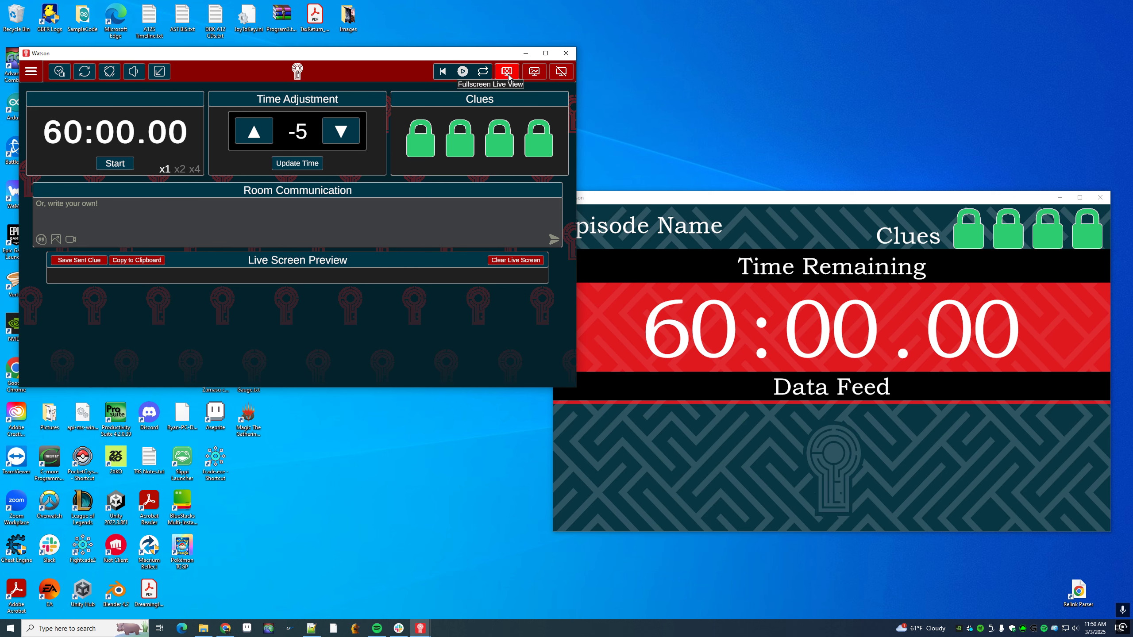
drag(476, 65, 459, 29)
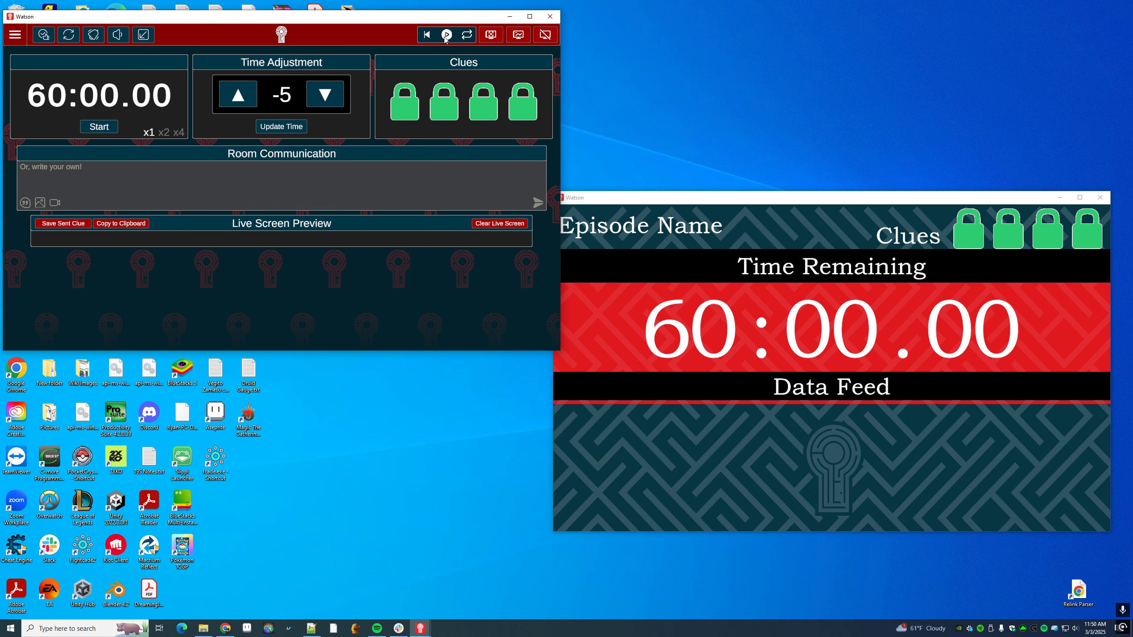
Step: Turn off music looping, then mark the room as complete and reset it
click(447, 35)
click(45, 39)
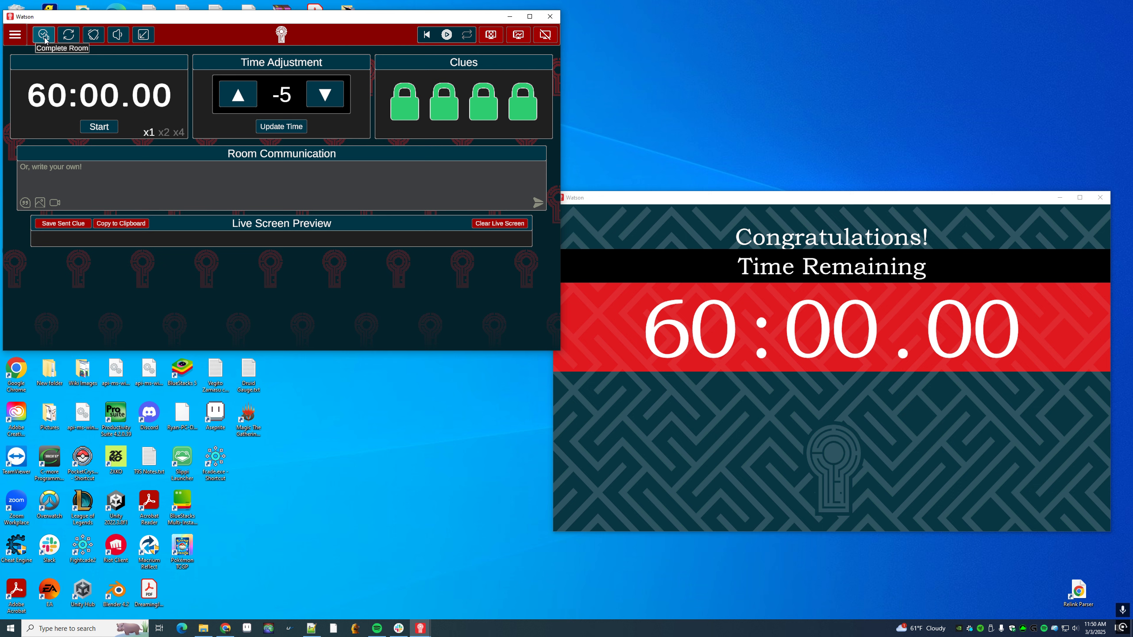
click(68, 39)
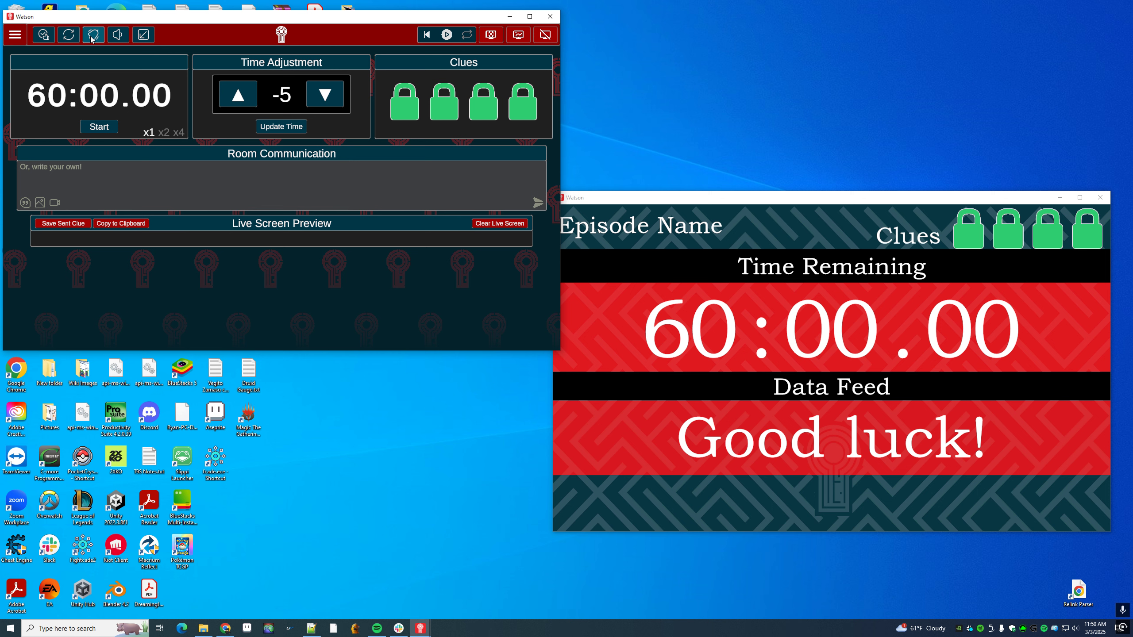
Step: Check the alert tone, music and video volume controls, then close them
click(123, 41)
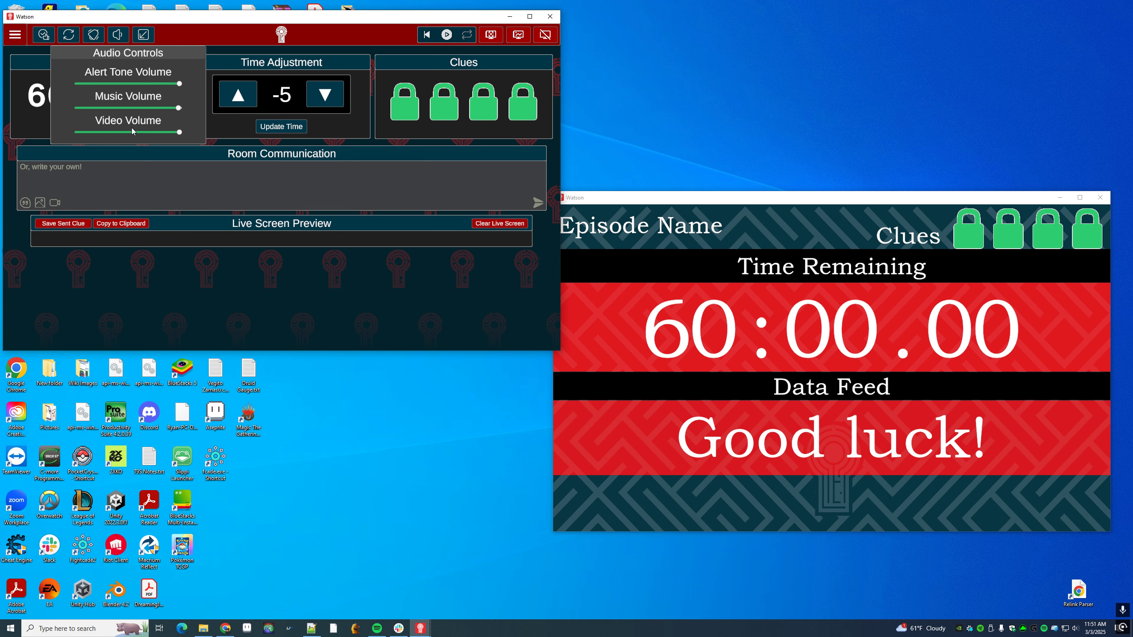
click(120, 36)
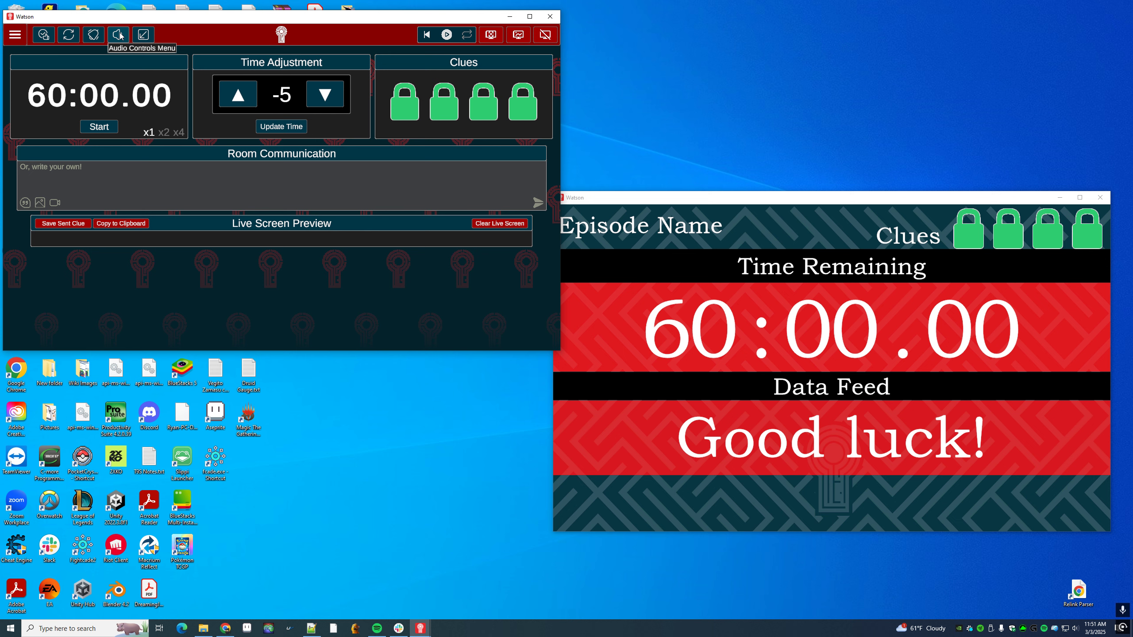
Step: Switch the control window to the compact layout, enlarge it back to the full layout, and reposition it beside the live view
click(148, 38)
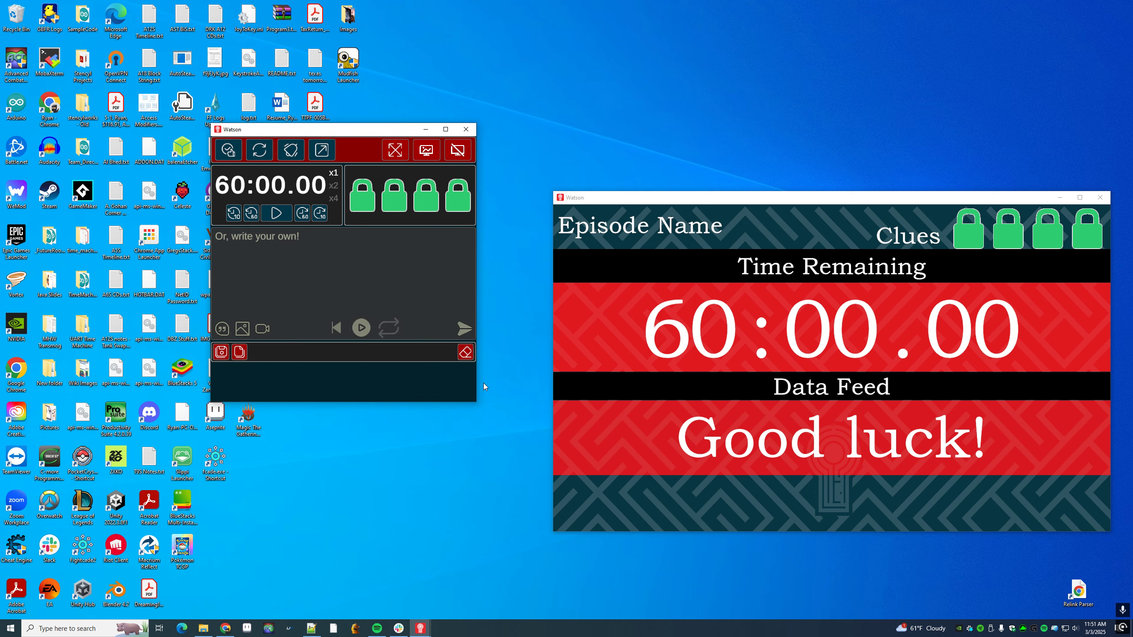
drag(473, 402, 827, 428)
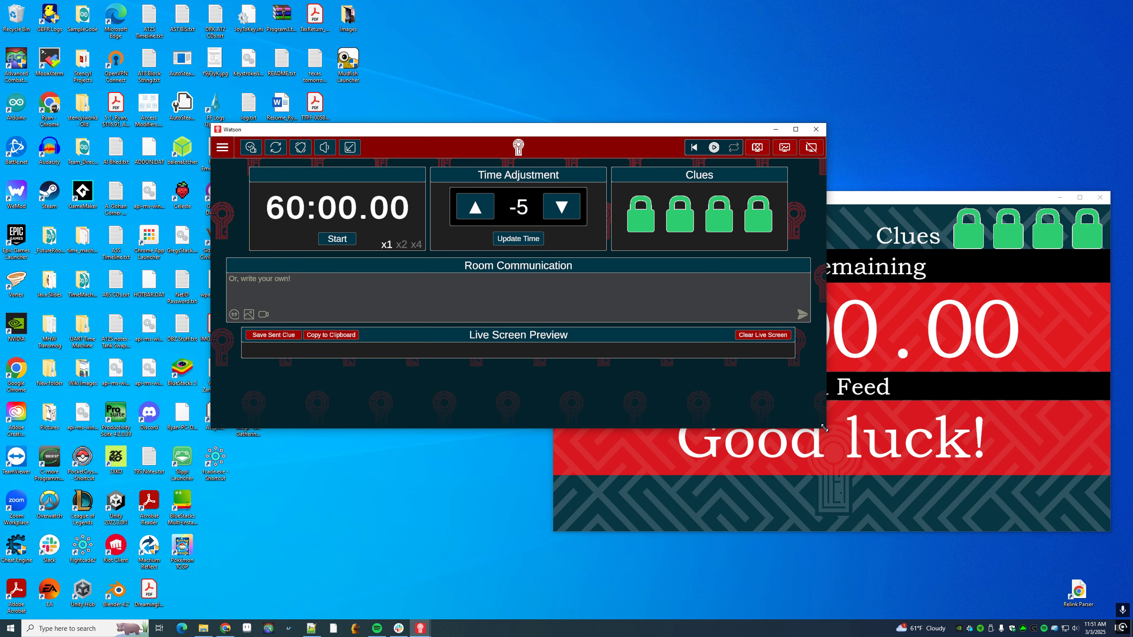
drag(593, 133, 382, 12)
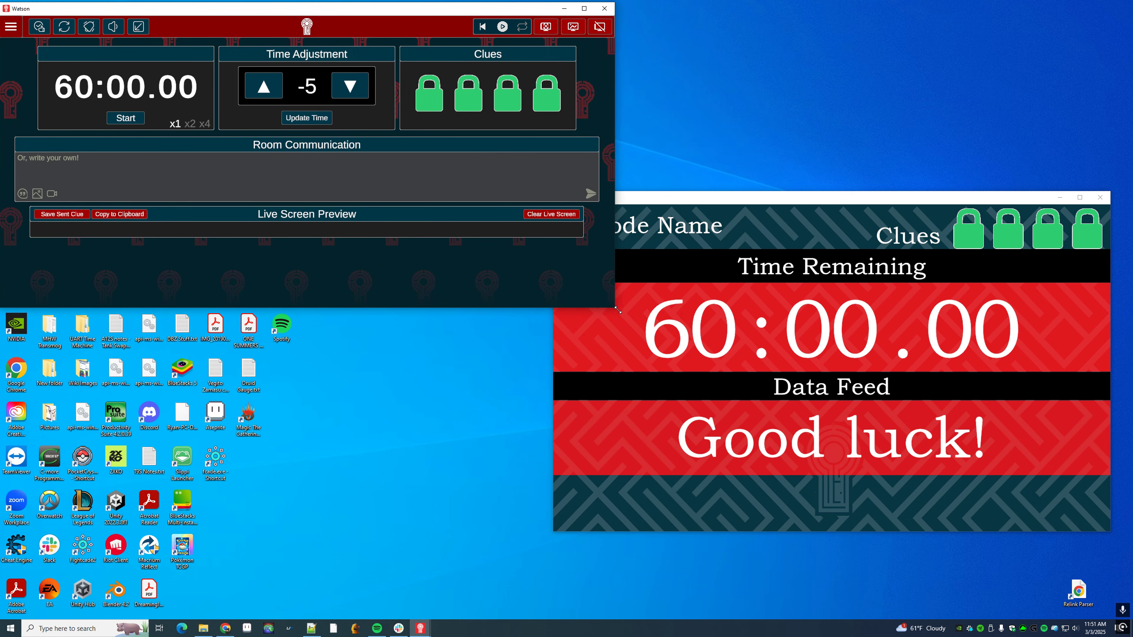
drag(614, 308, 579, 311)
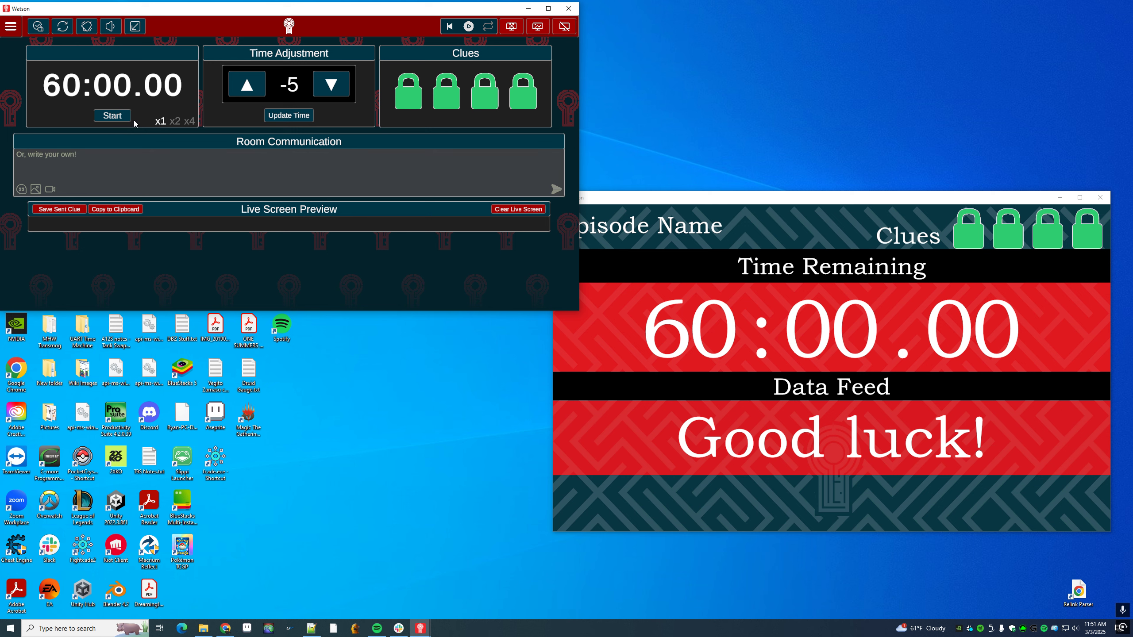
drag(177, 18, 182, 18)
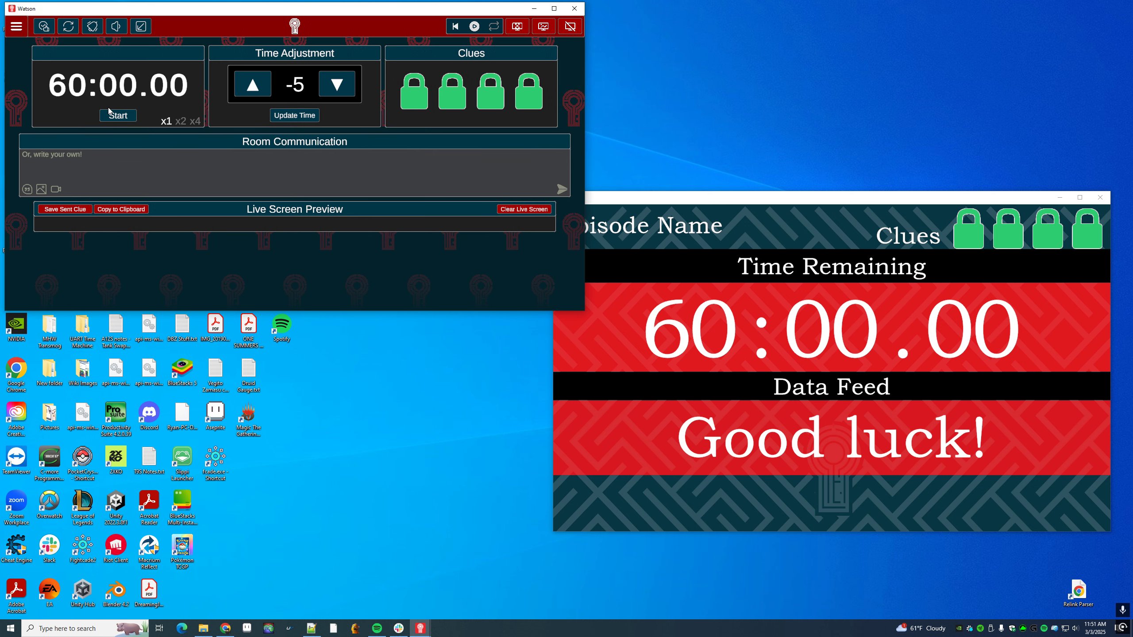
Step: Start the countdown timer, stop it, and start it again
click(119, 119)
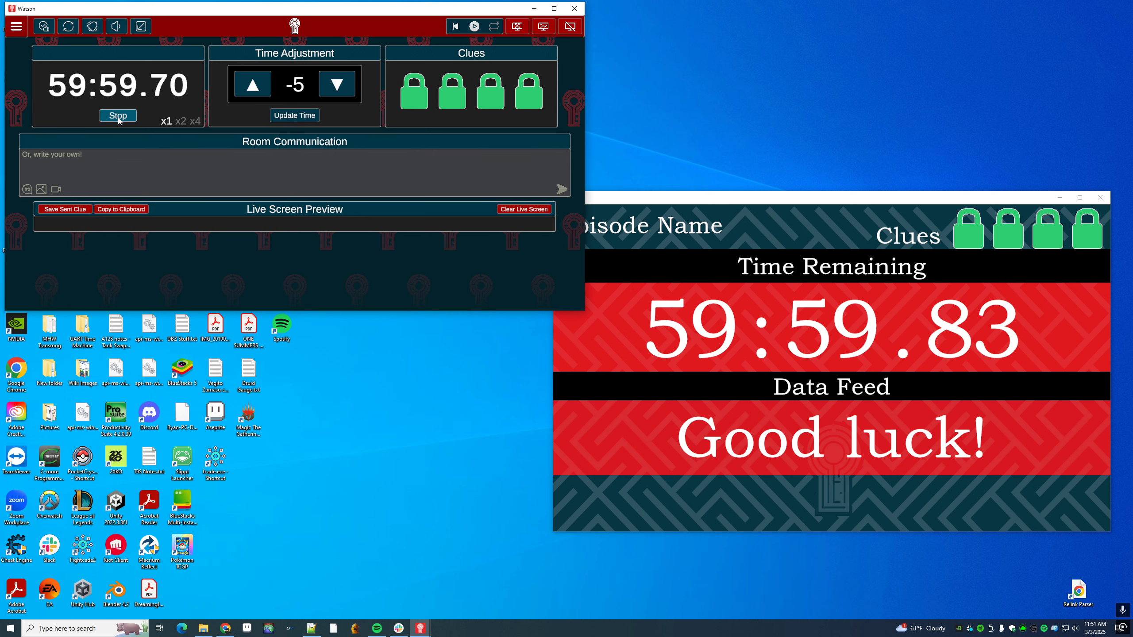
click(118, 118)
click(119, 118)
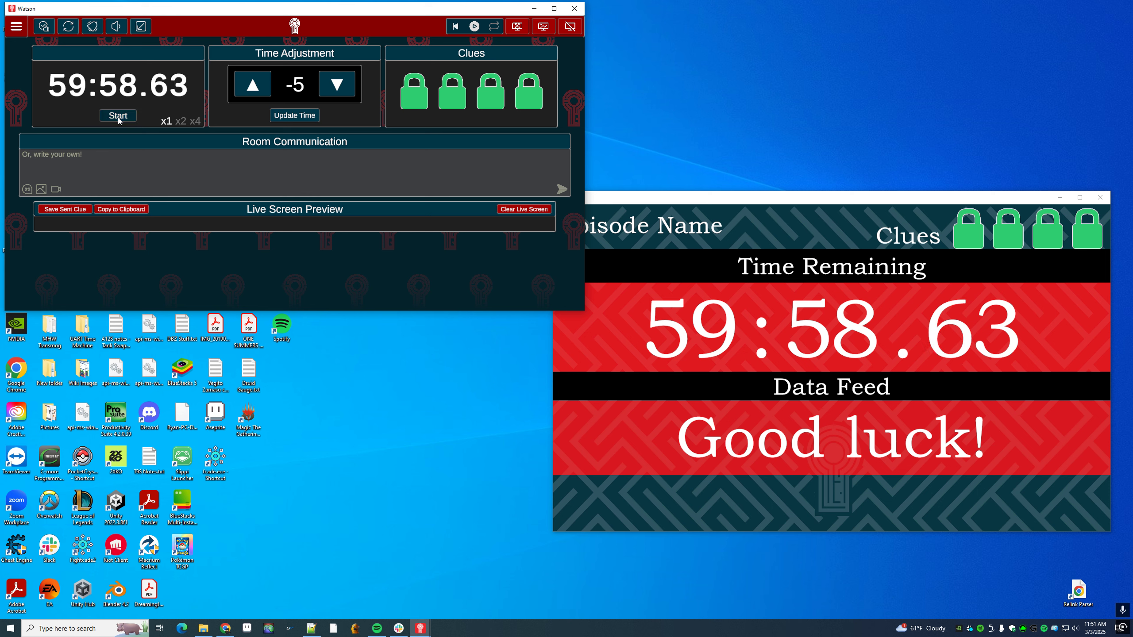
Step: Speed the countdown up to x2 and x4, stop it, and restore the first clue
click(181, 121)
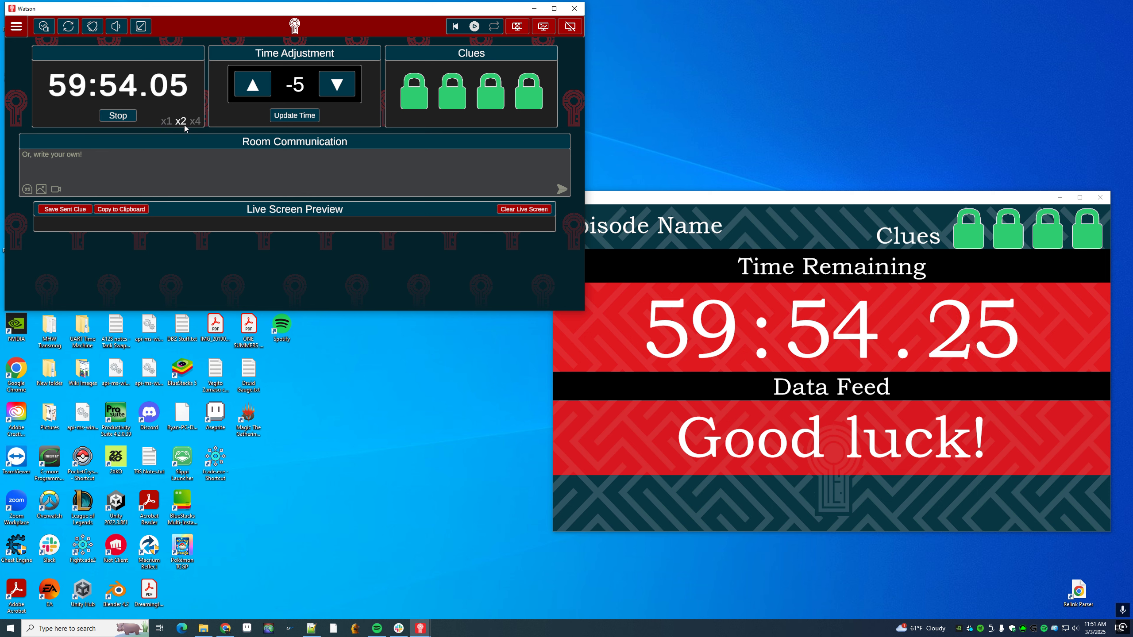
click(196, 122)
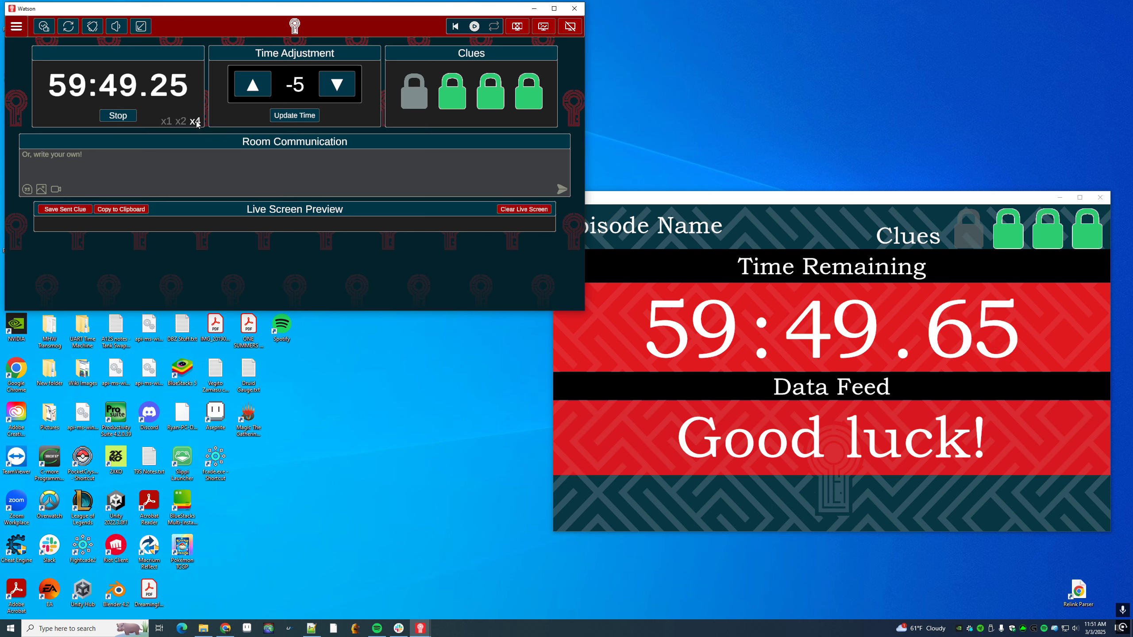
click(127, 120)
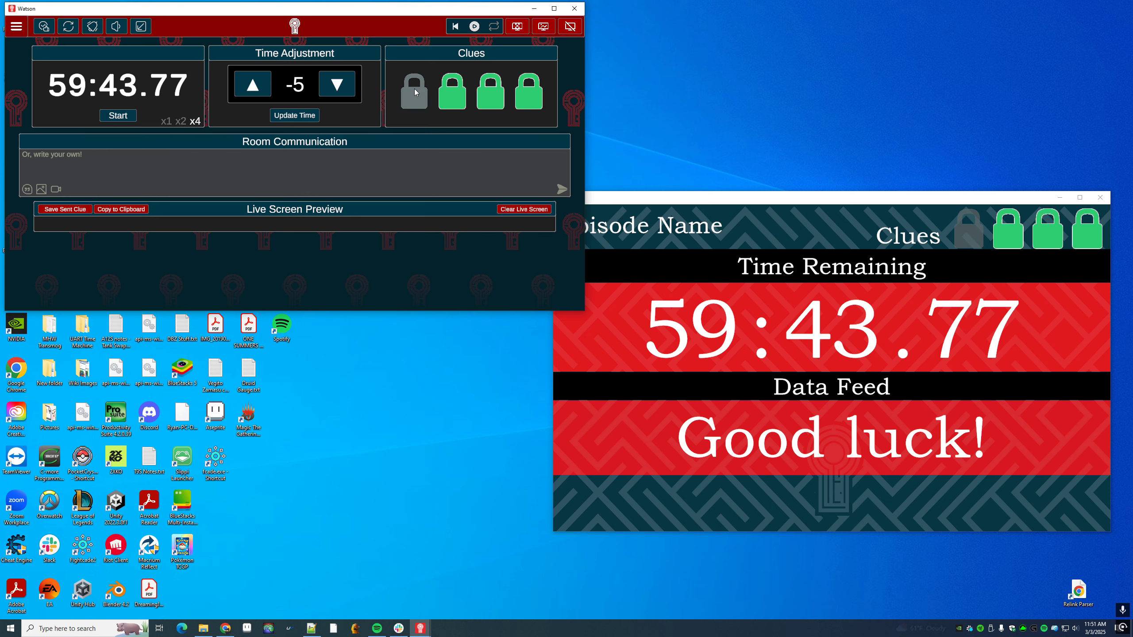
click(413, 92)
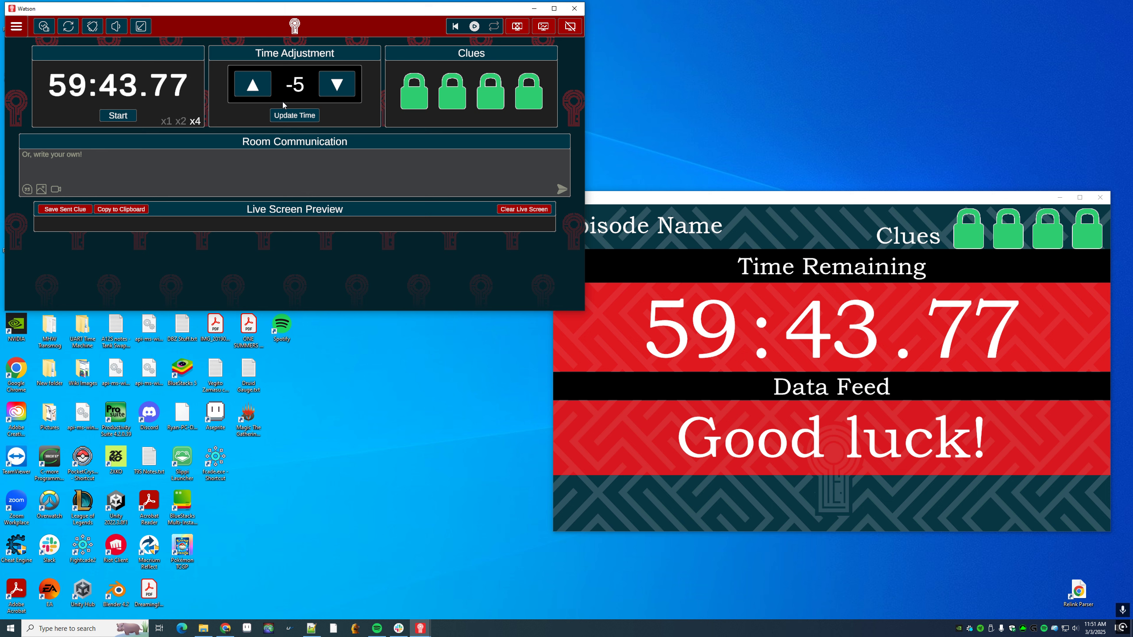
Step: Set the time adjustment to -4 minutes and apply it to the timer three times
click(337, 84)
click(250, 92)
click(251, 92)
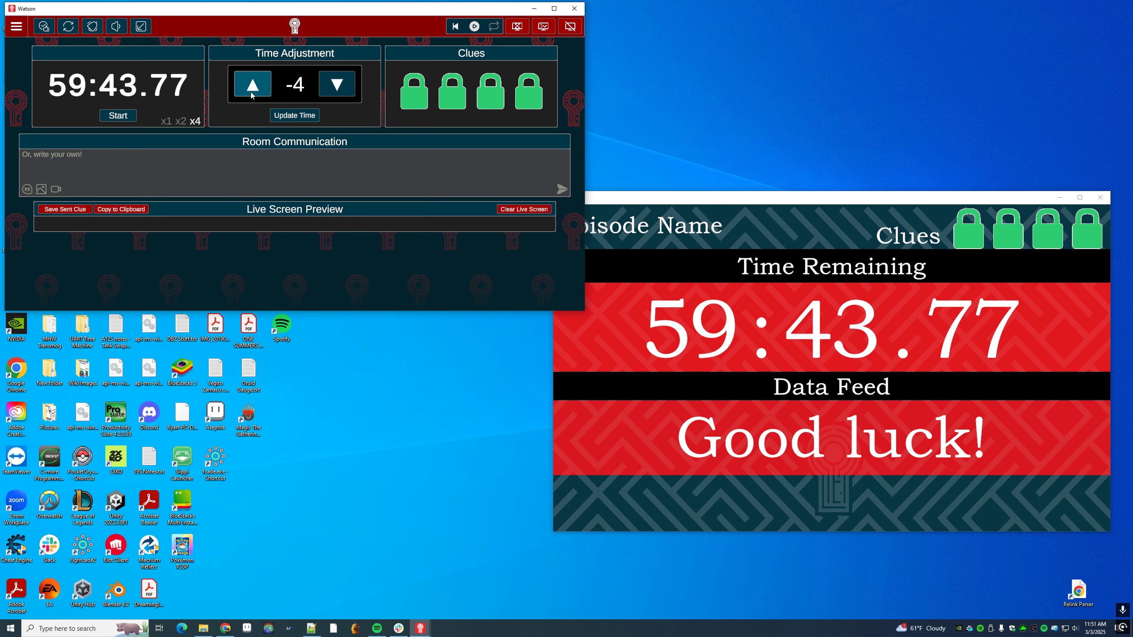
click(285, 117)
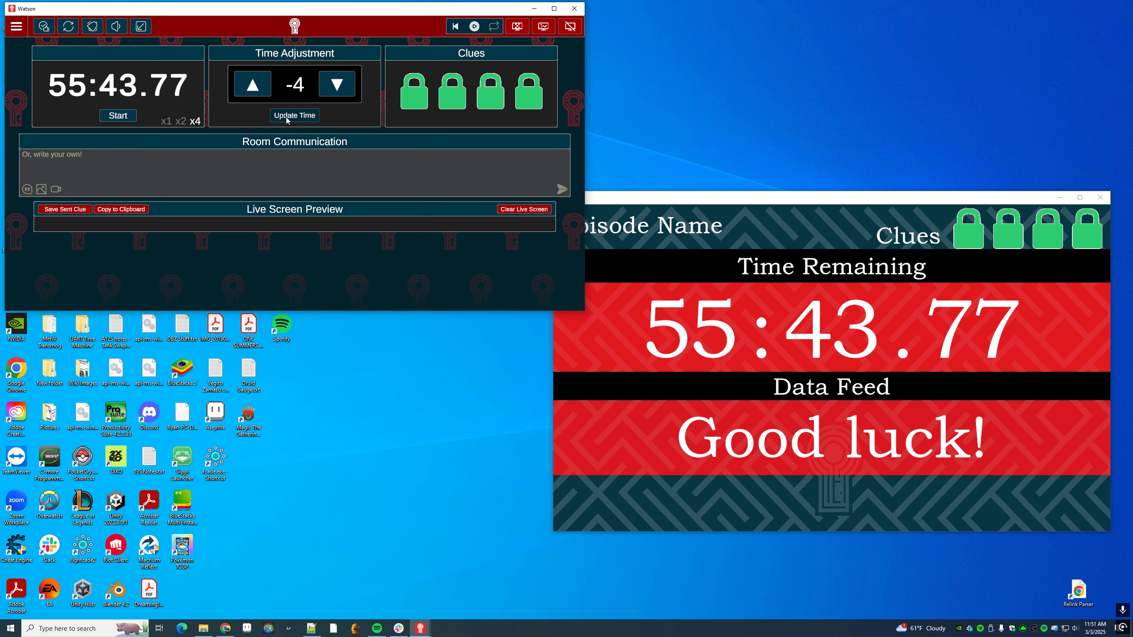
click(286, 117)
click(286, 117)
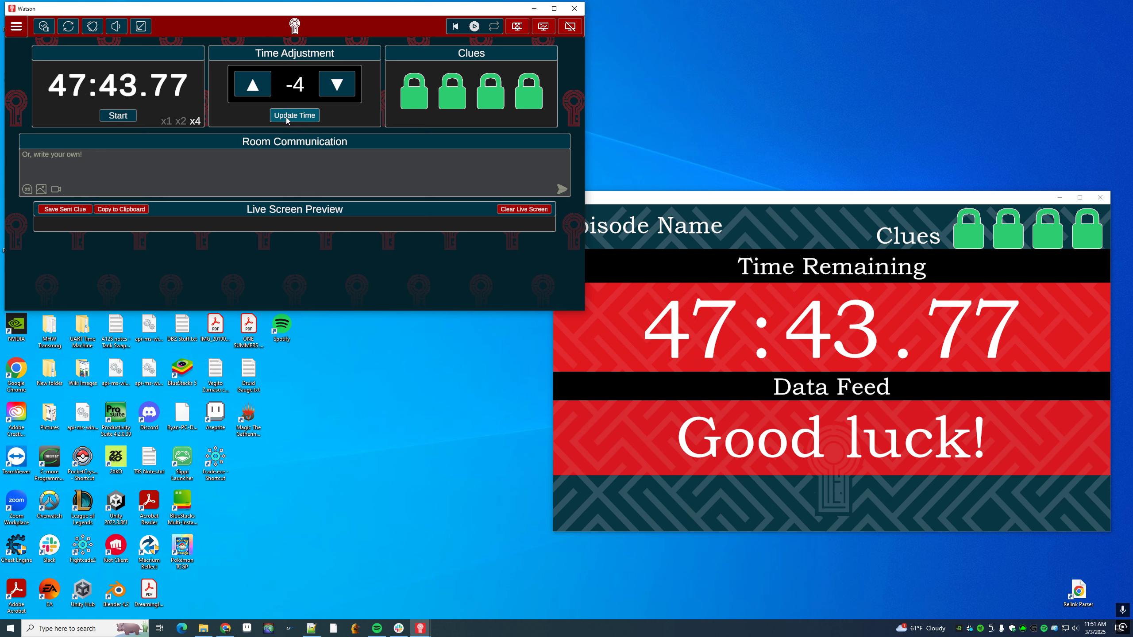
Step: Set the time adjustment to 5 minutes and apply it to the timer
click(293, 87)
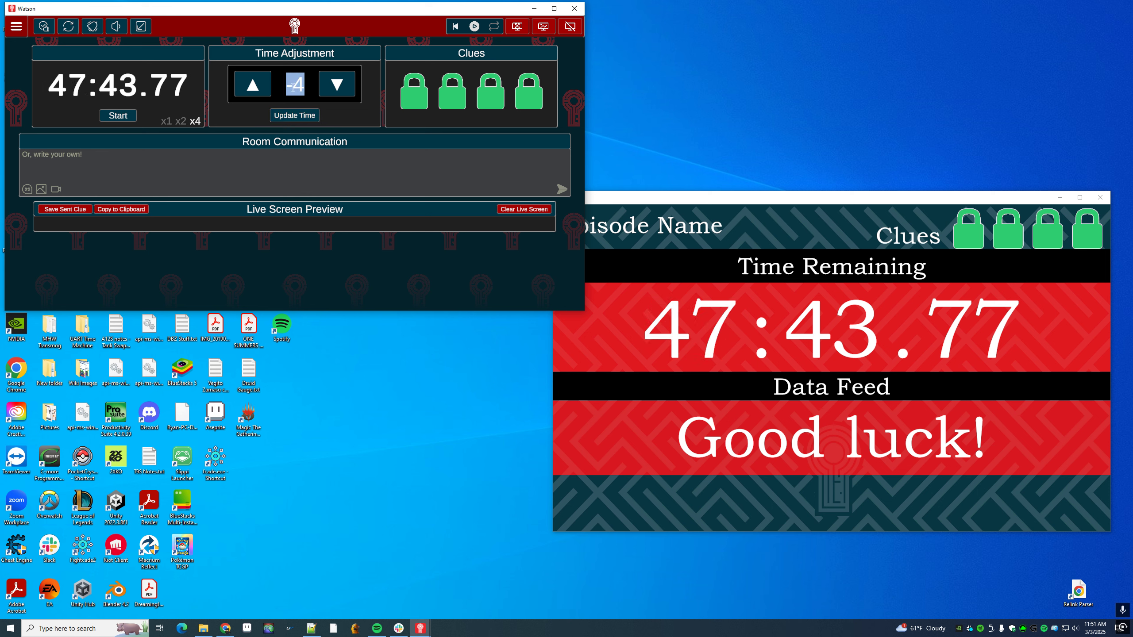
text(5)
click(294, 118)
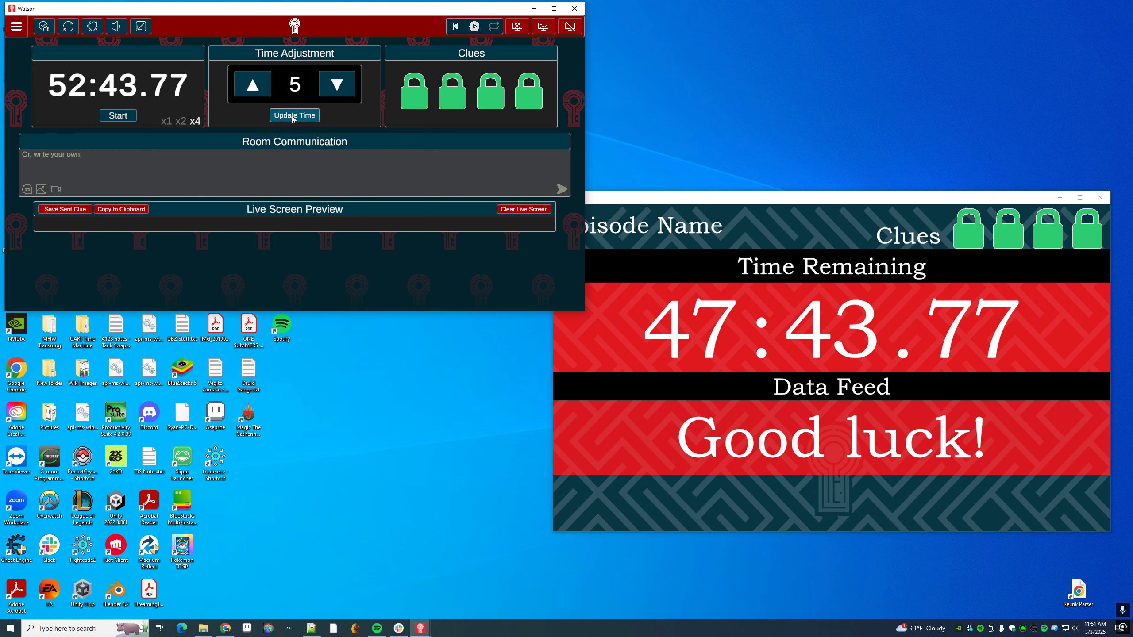
Step: Set the time adjustment to -5 minutes and apply it to the timer
click(295, 85)
text(-5)
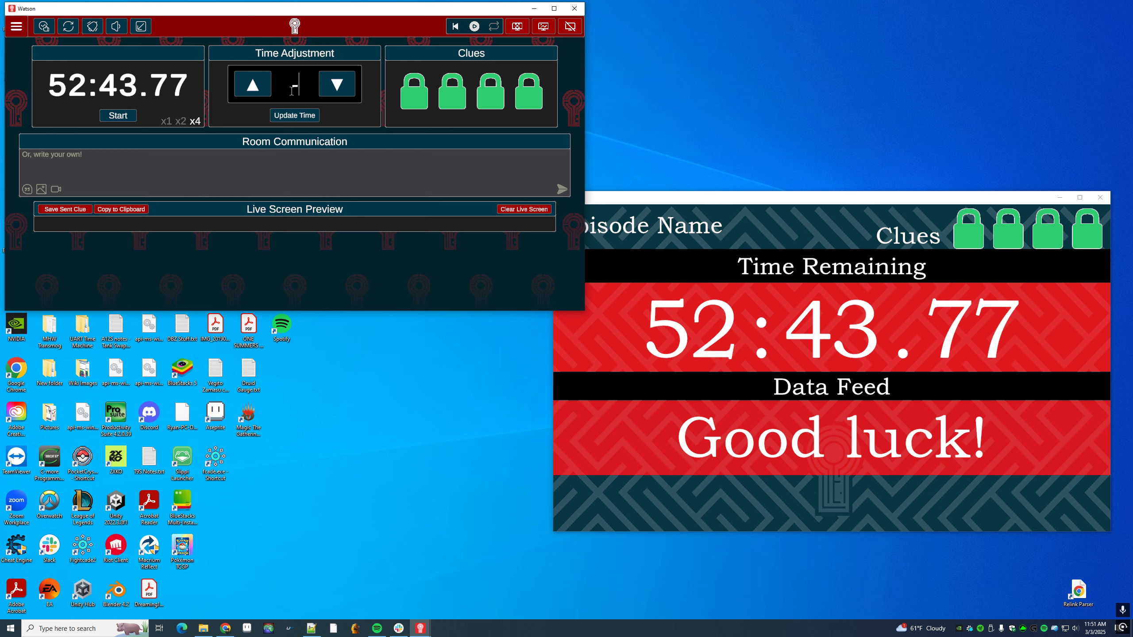
click(297, 114)
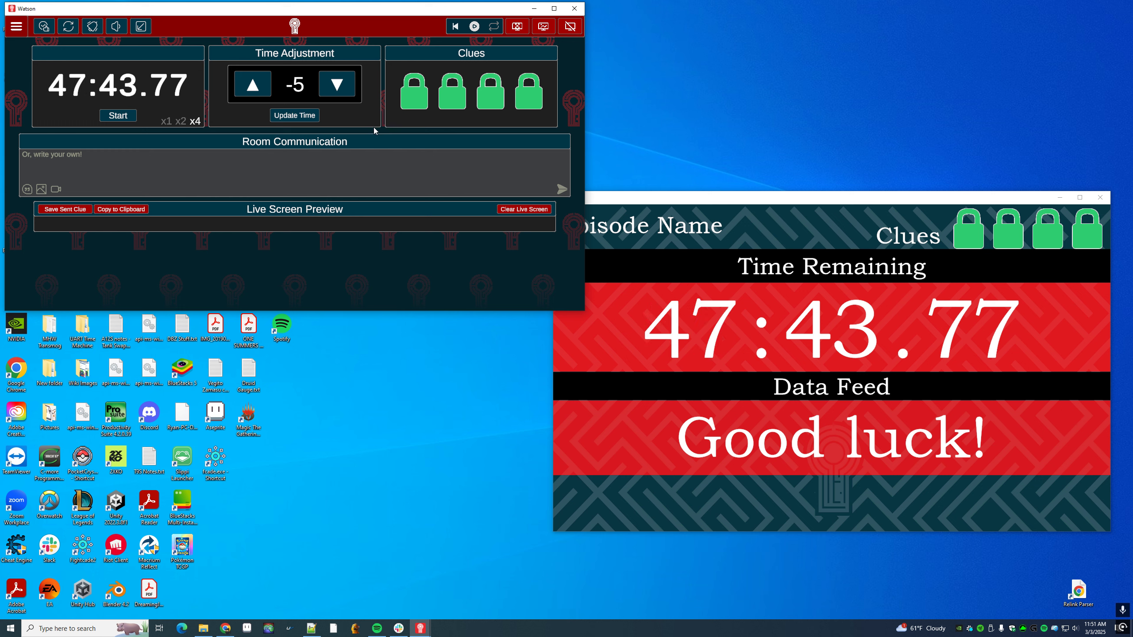
Step: Mark the third and fourth clues as used, restore them, and mark only the fourth clue as used
click(526, 97)
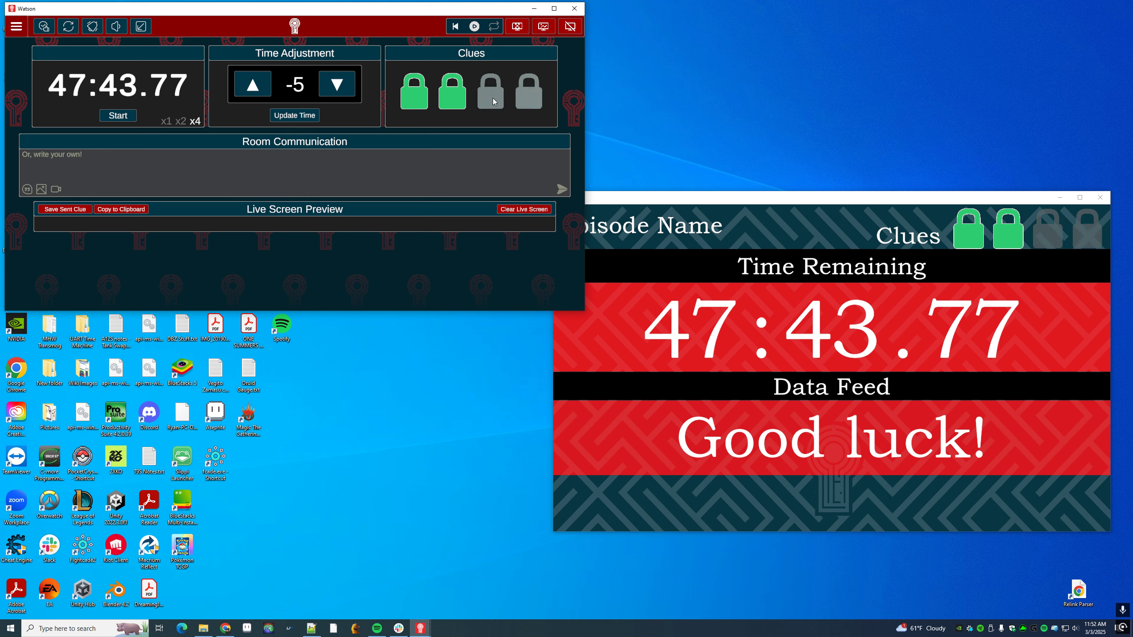
click(527, 106)
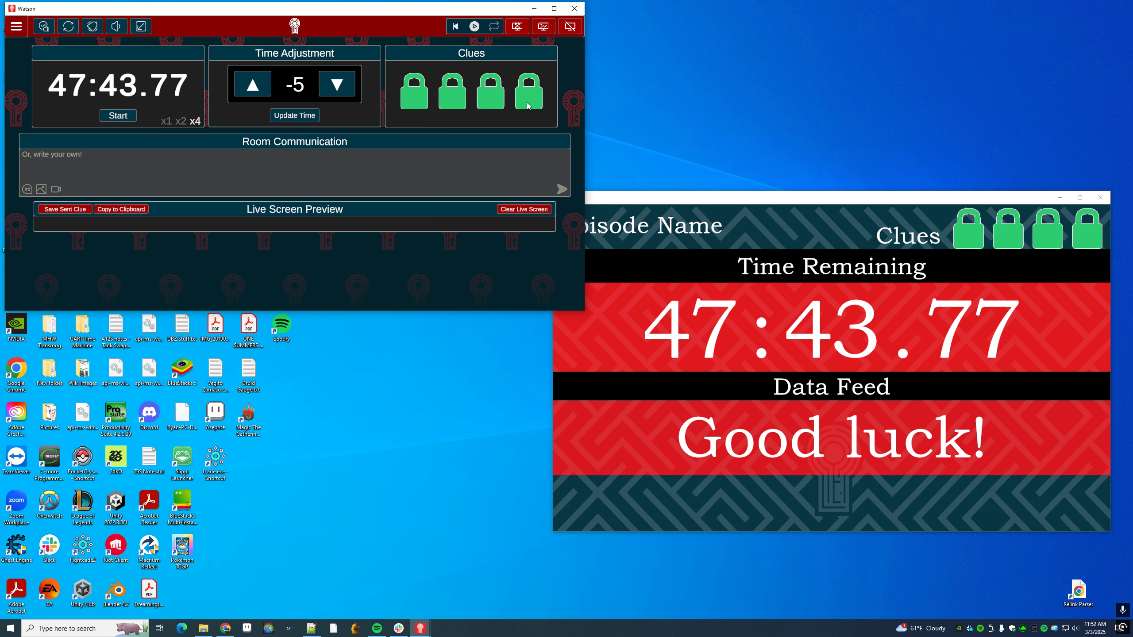
click(528, 106)
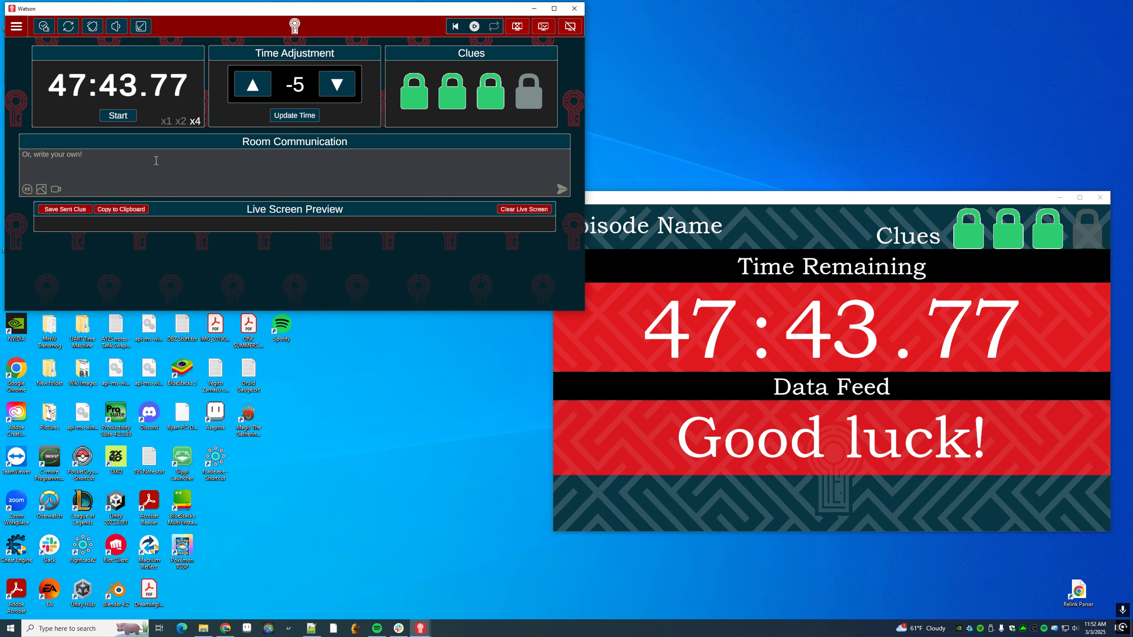
Step: Send the custom message "Test" to the live screen's data feed
text(Test)
key(Return)
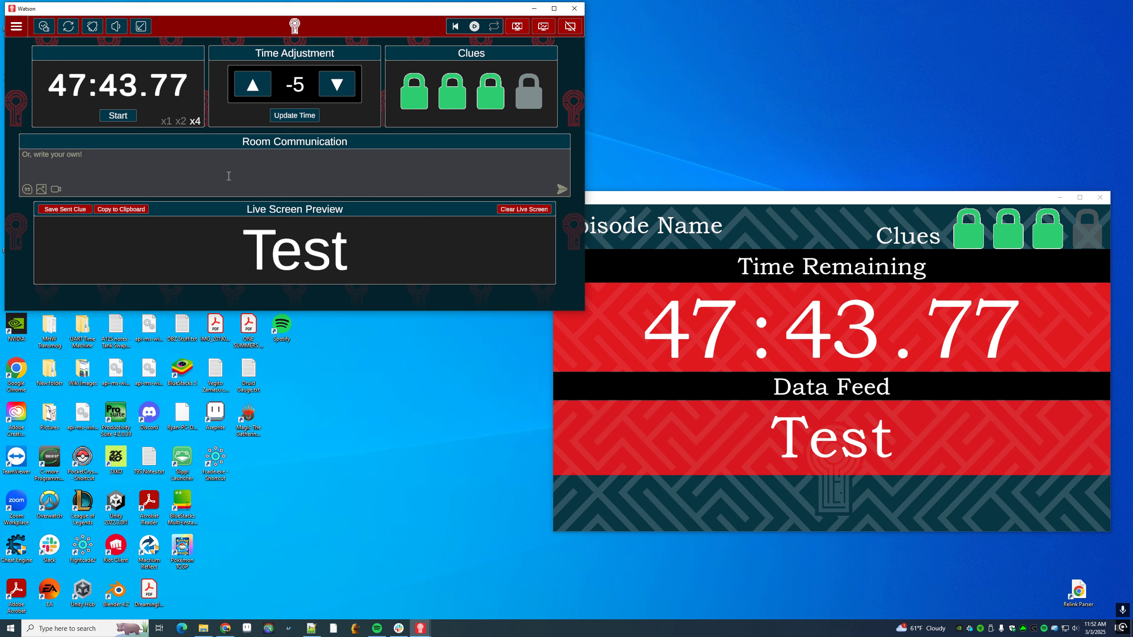
Step: Browse the saved clue, image and video lists for room communication, then close the video list
click(27, 190)
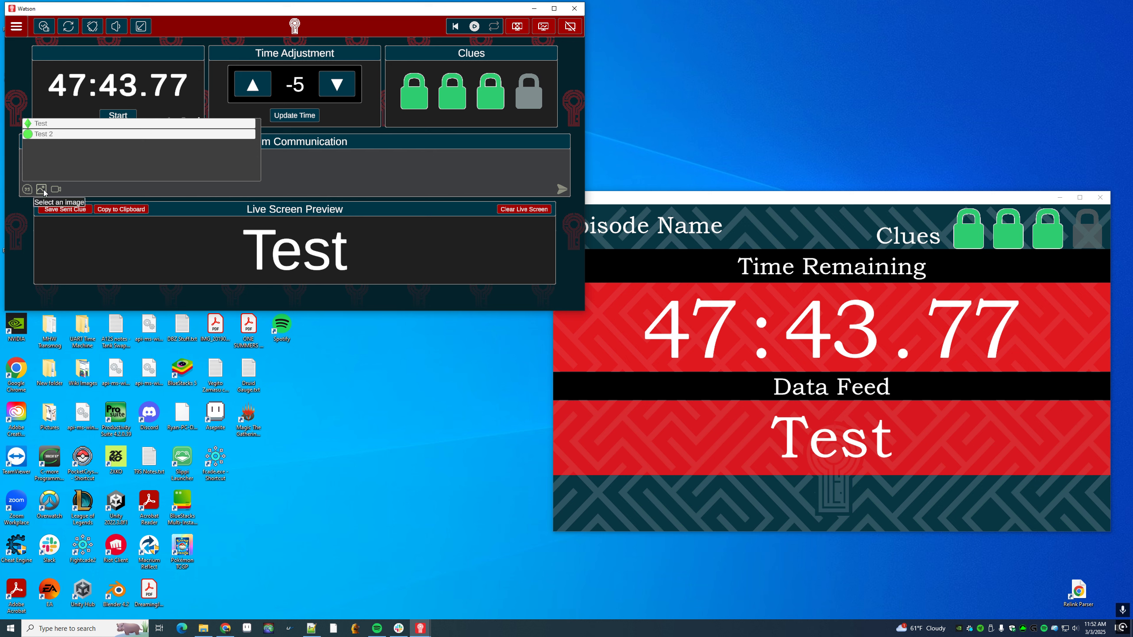
click(44, 191)
click(56, 190)
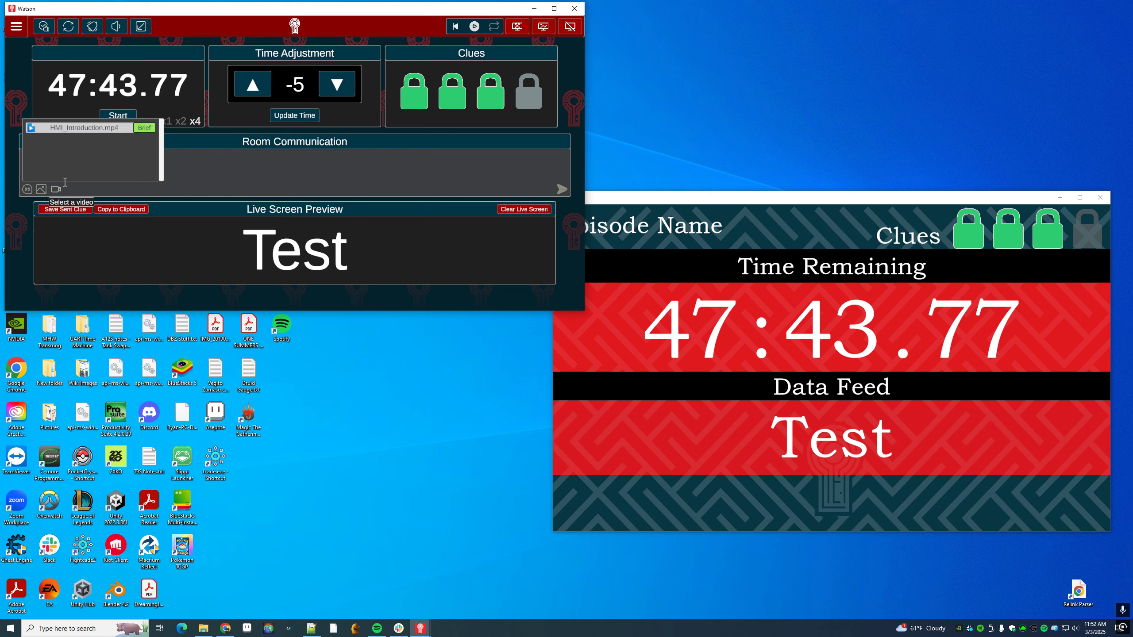
click(57, 190)
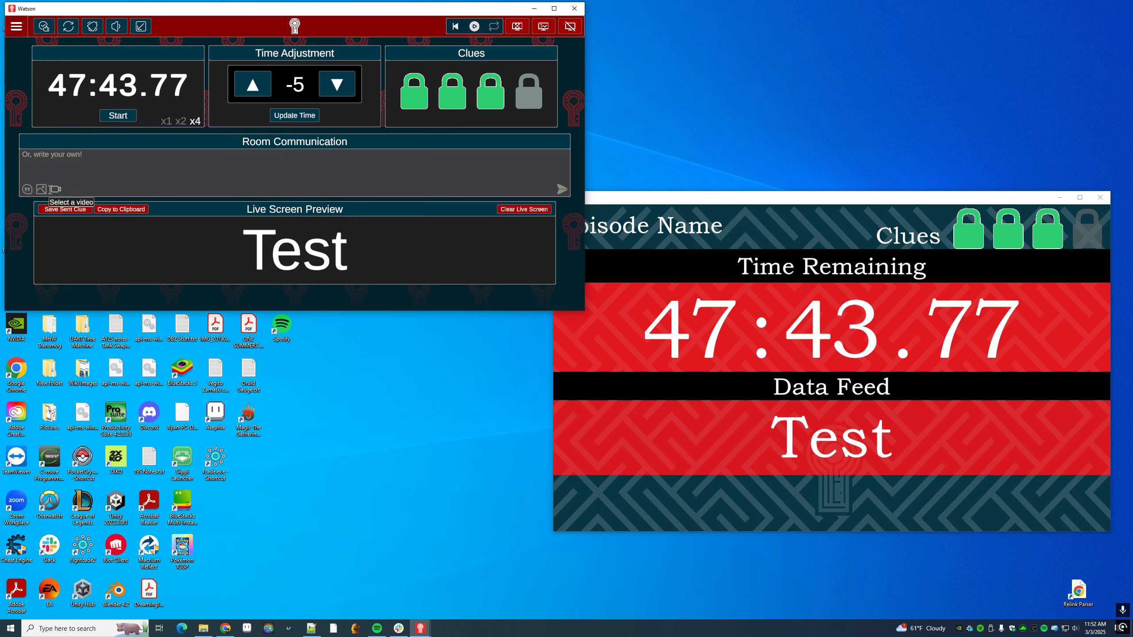
Step: Send a saved image to the live screen, then clear the live screen
click(41, 190)
click(70, 178)
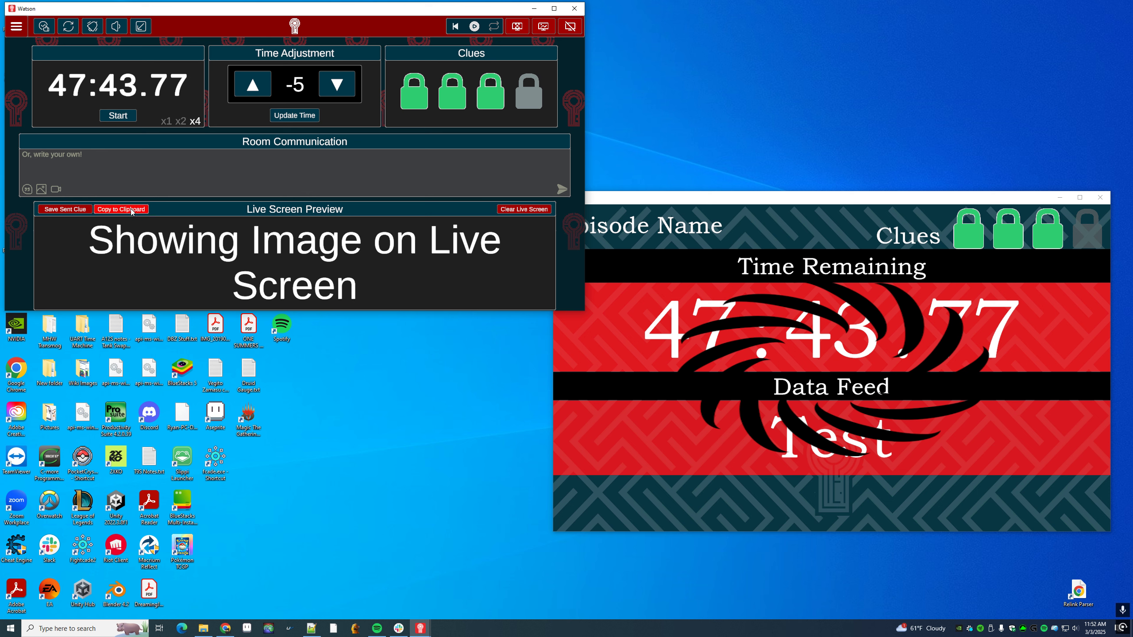
click(526, 209)
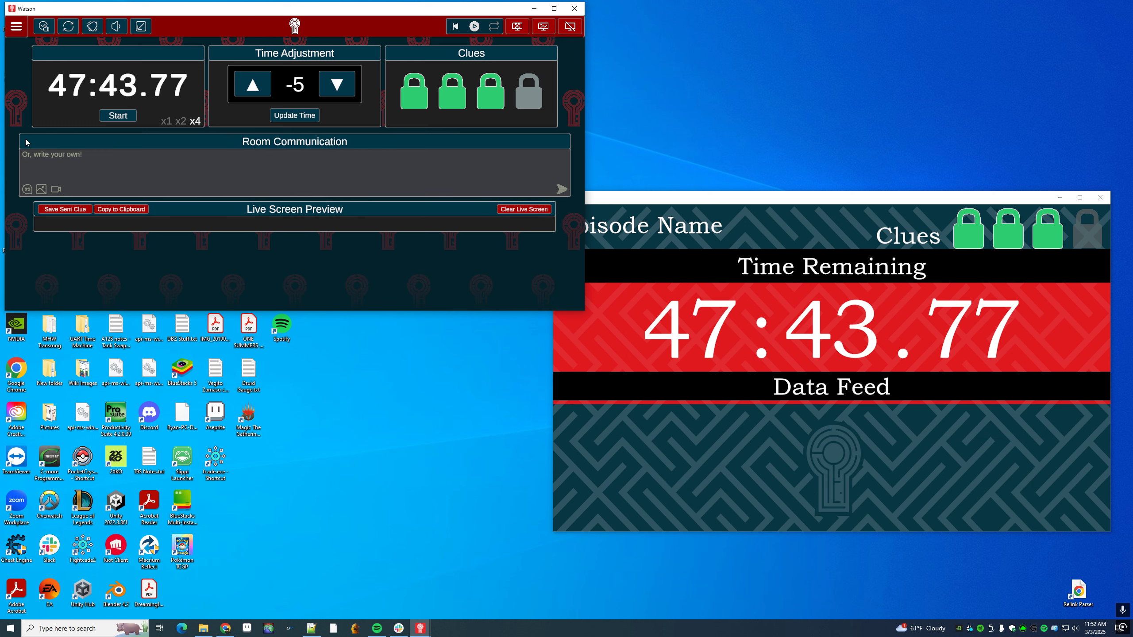
Step: Open the room settings and set the episode name to "The Gift"
click(17, 27)
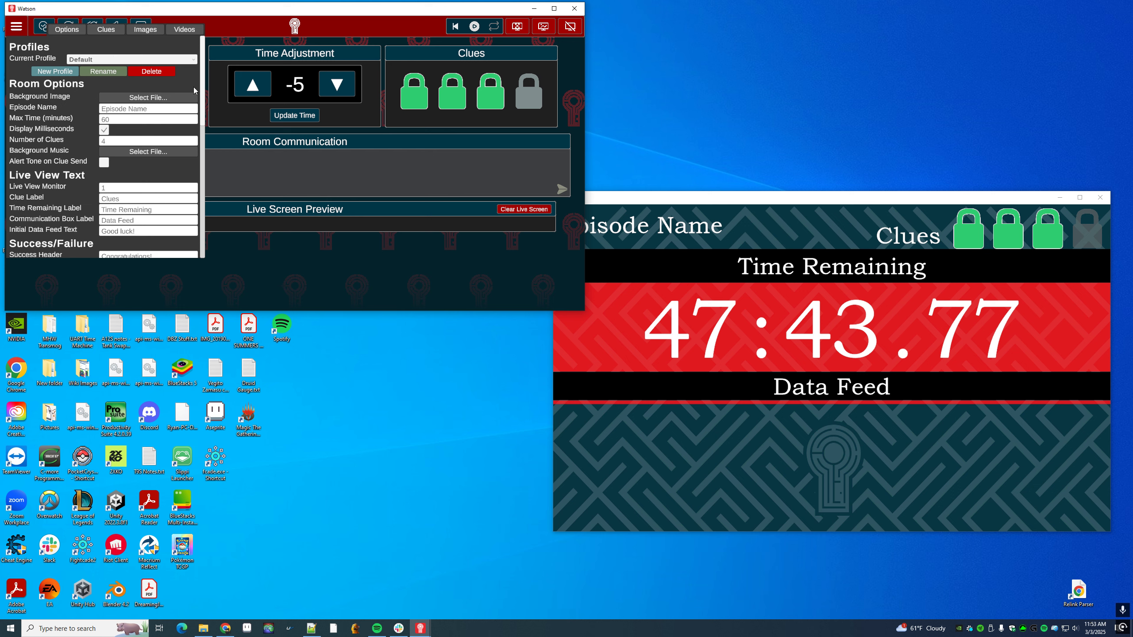
scroll(189, 78, down, 3)
scroll(174, 147, up, 3)
click(152, 110)
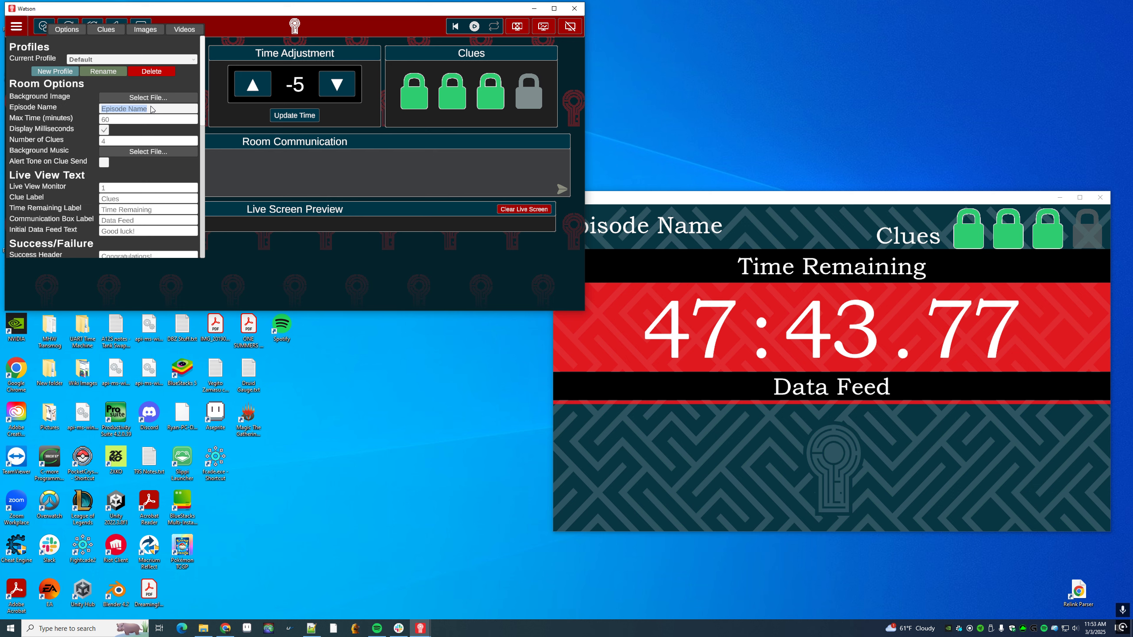
text(The Gift)
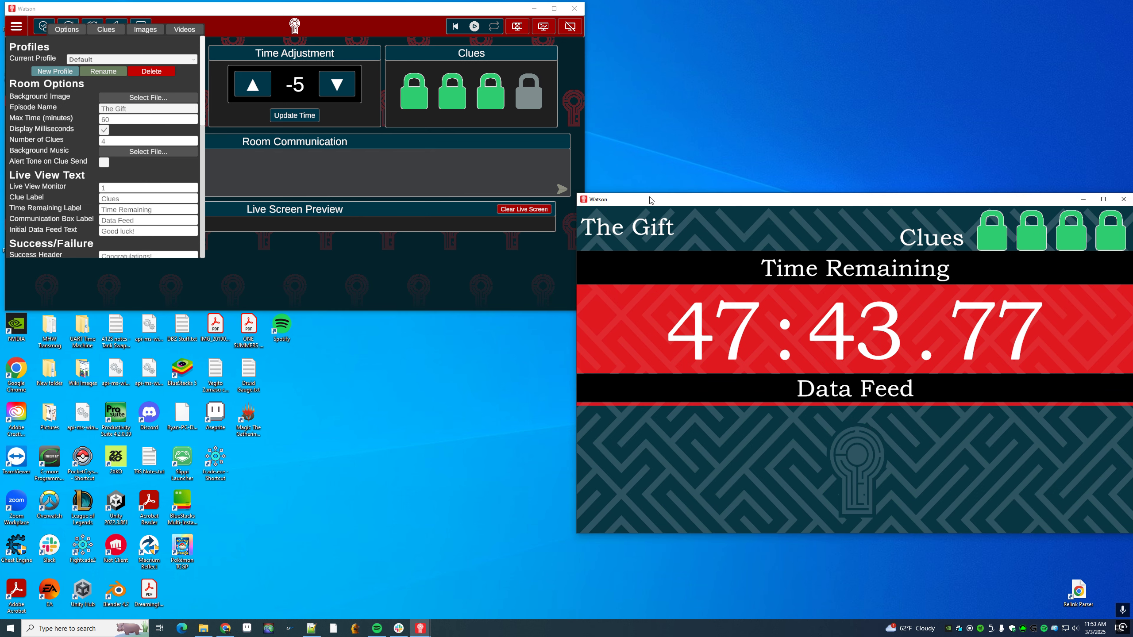
Step: Set the maximum time to 45 minutes and back to 60, and switch the millisecond display off and on again
double_click(131, 121)
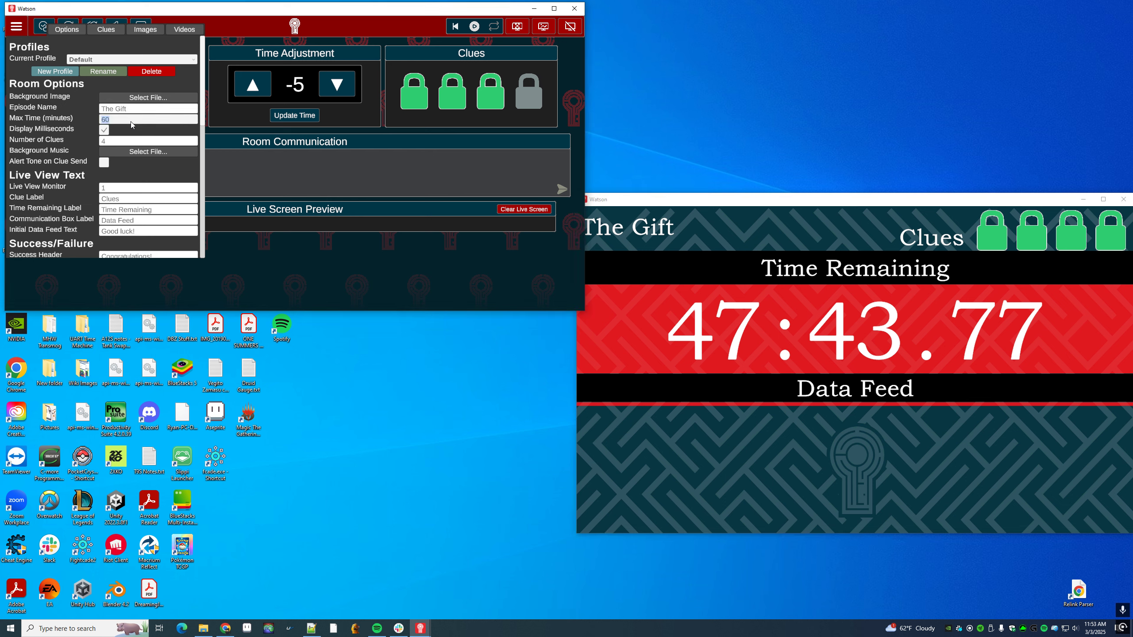
key(Return)
double_click(131, 121)
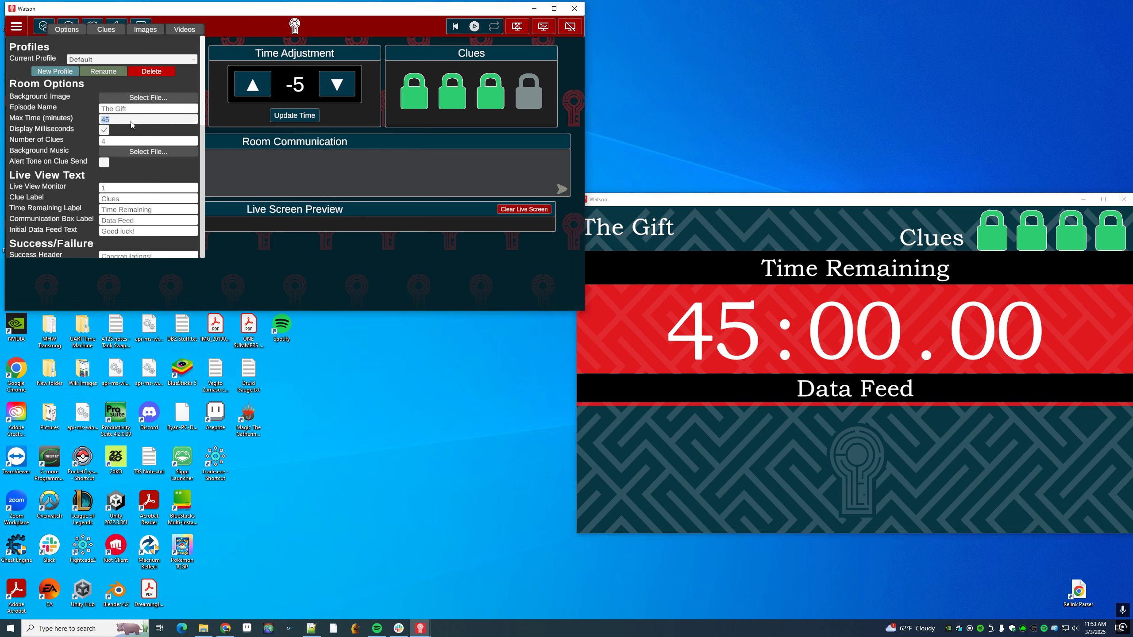
text(60)
key(Return)
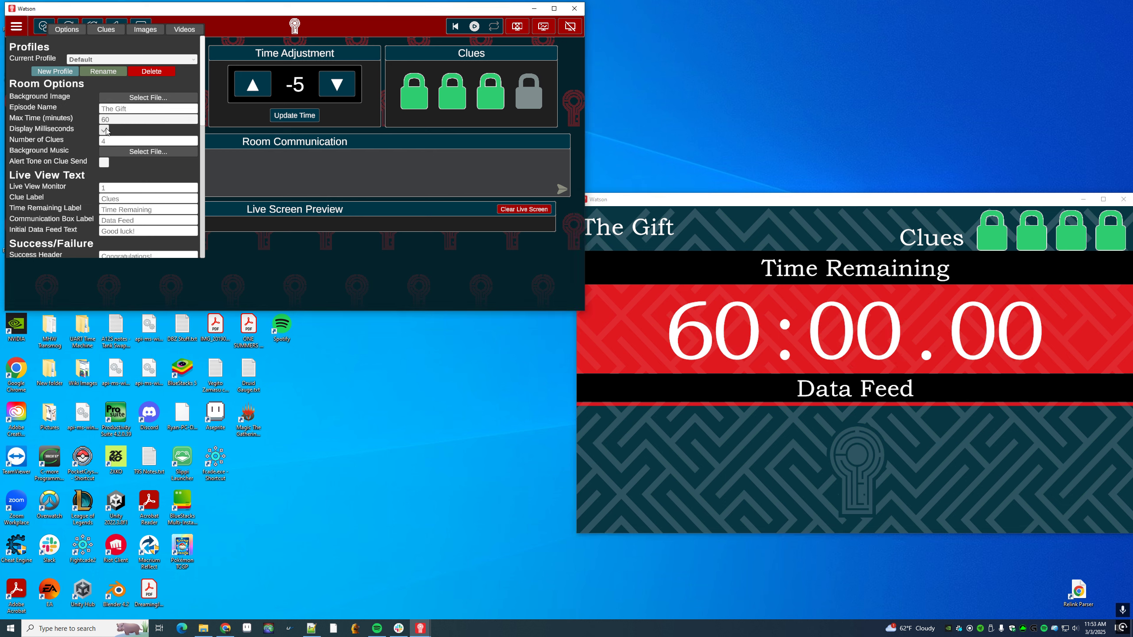
click(104, 130)
click(104, 130)
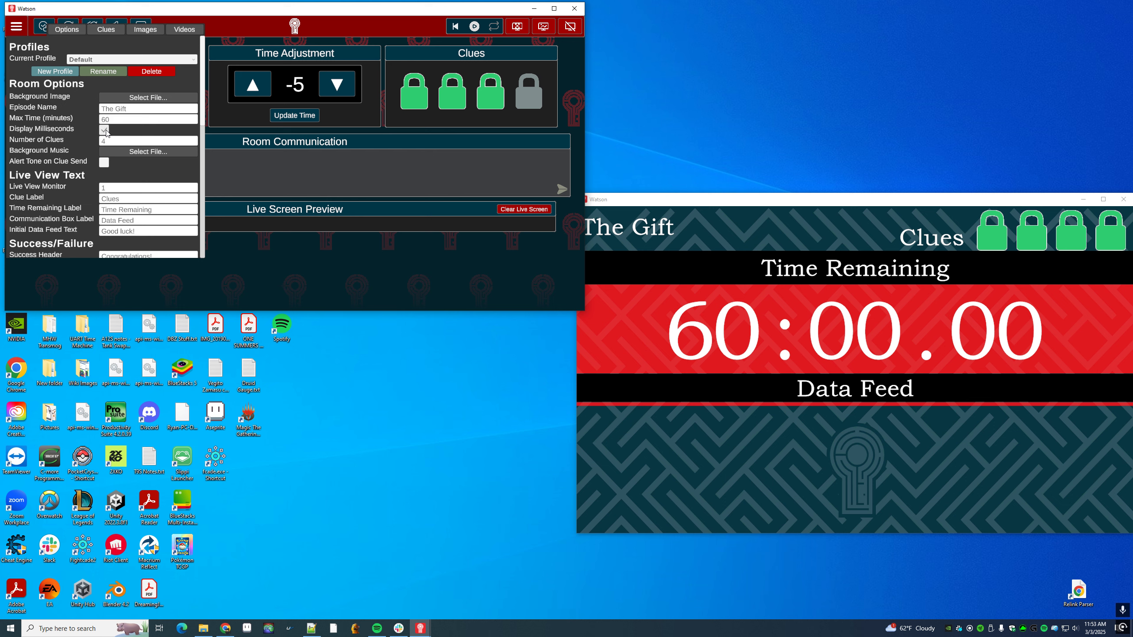
Step: Set the number of clues to 3 and restore it to 4
double_click(154, 141)
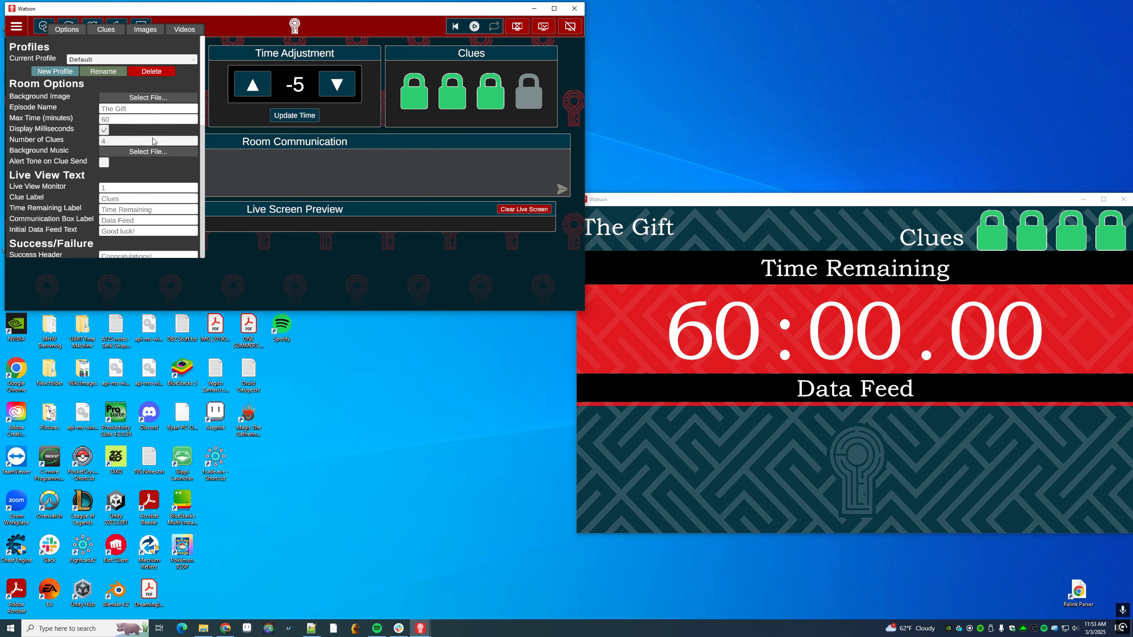
text(3)
key(Return)
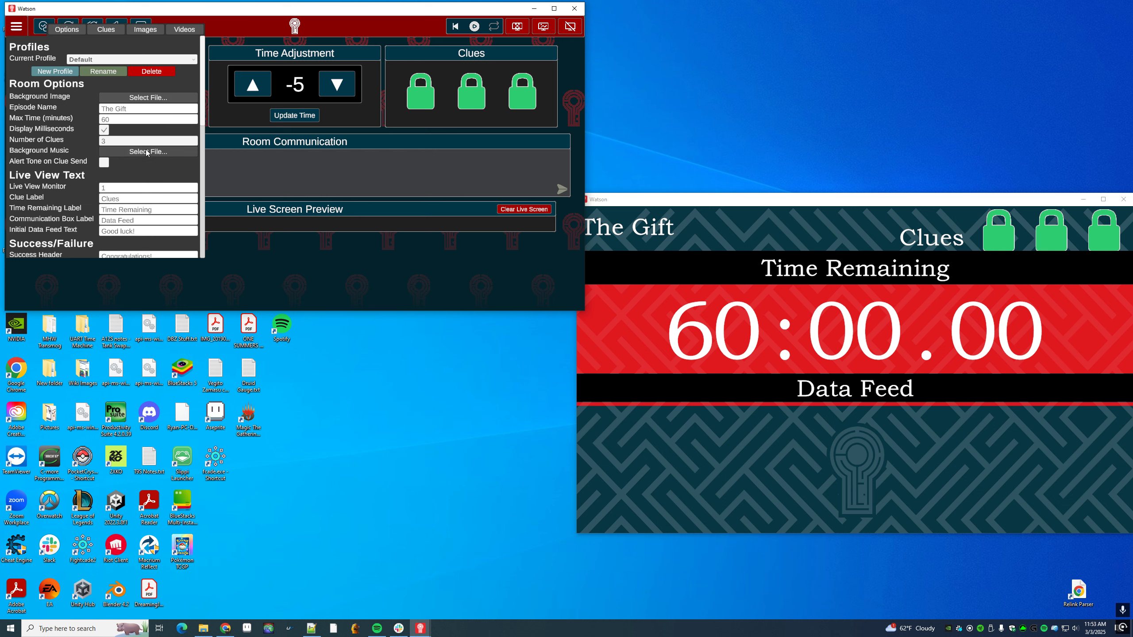
double_click(159, 140)
text(4)
key(Return)
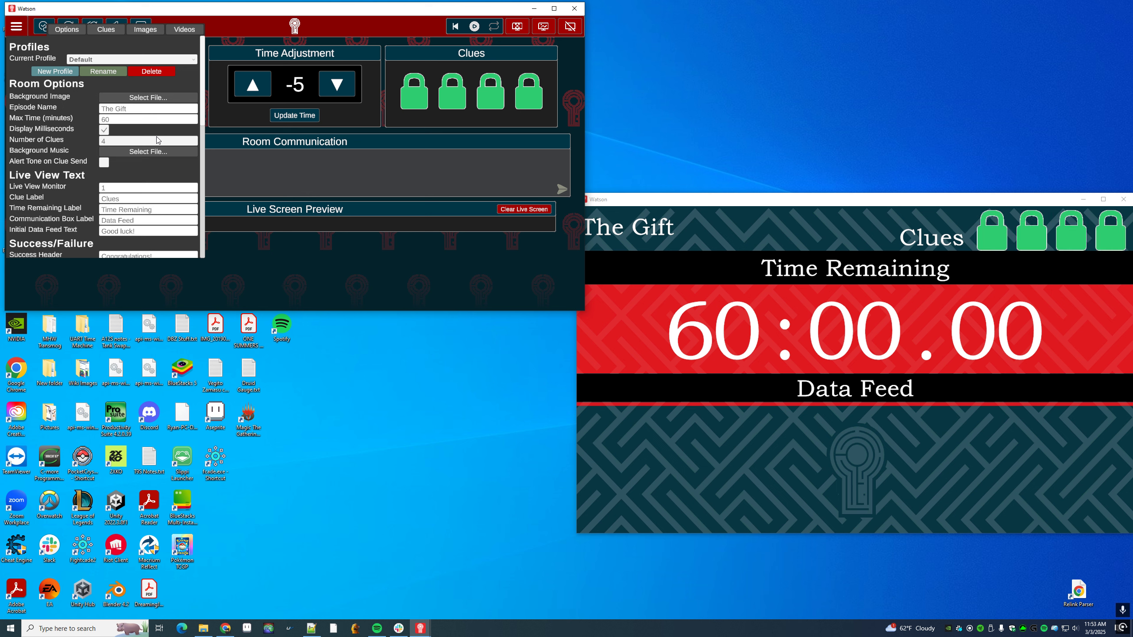
Step: Enable the alert tone on clue send and clear the test message "teast" from the live screen
click(105, 162)
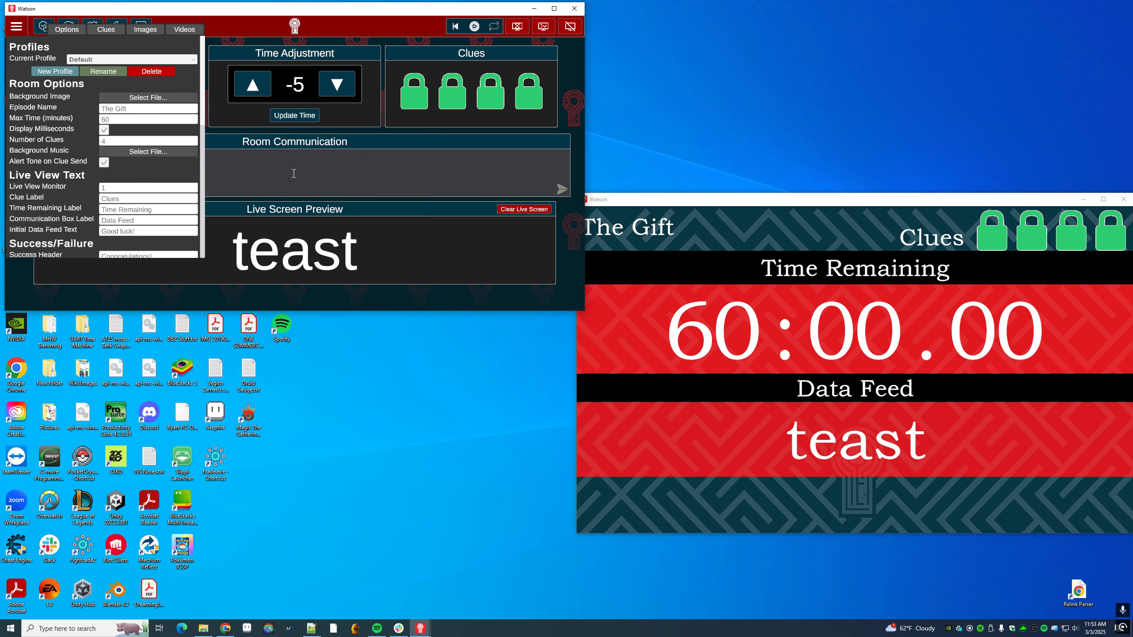
click(524, 208)
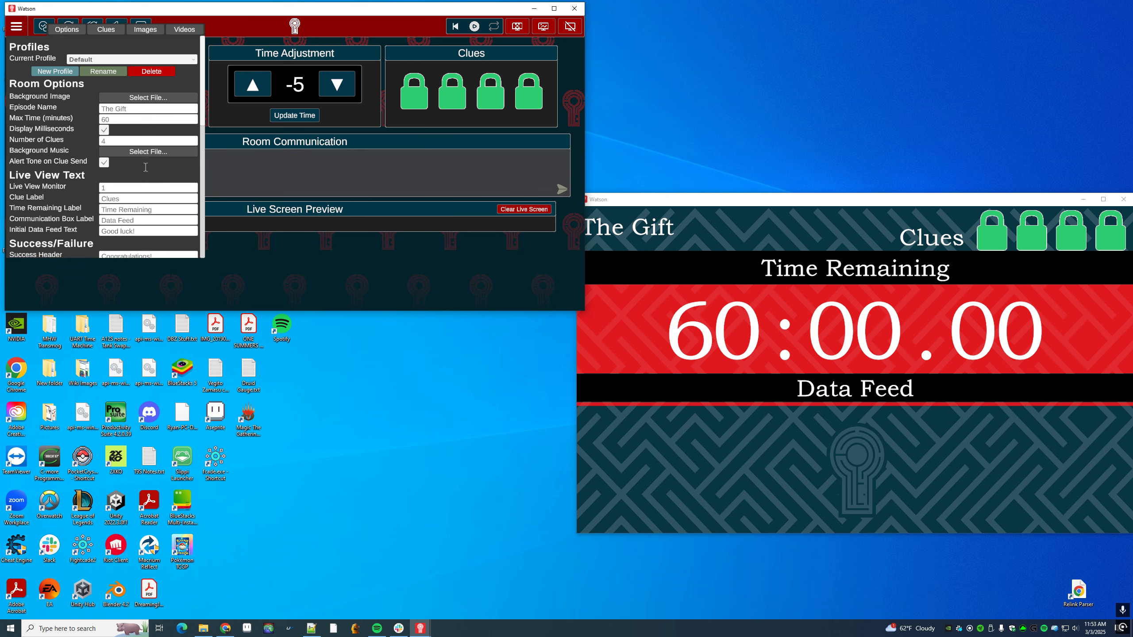
Step: Switch the live view monitor to 2, to 3, and back to 1
scroll(143, 171, down, 3)
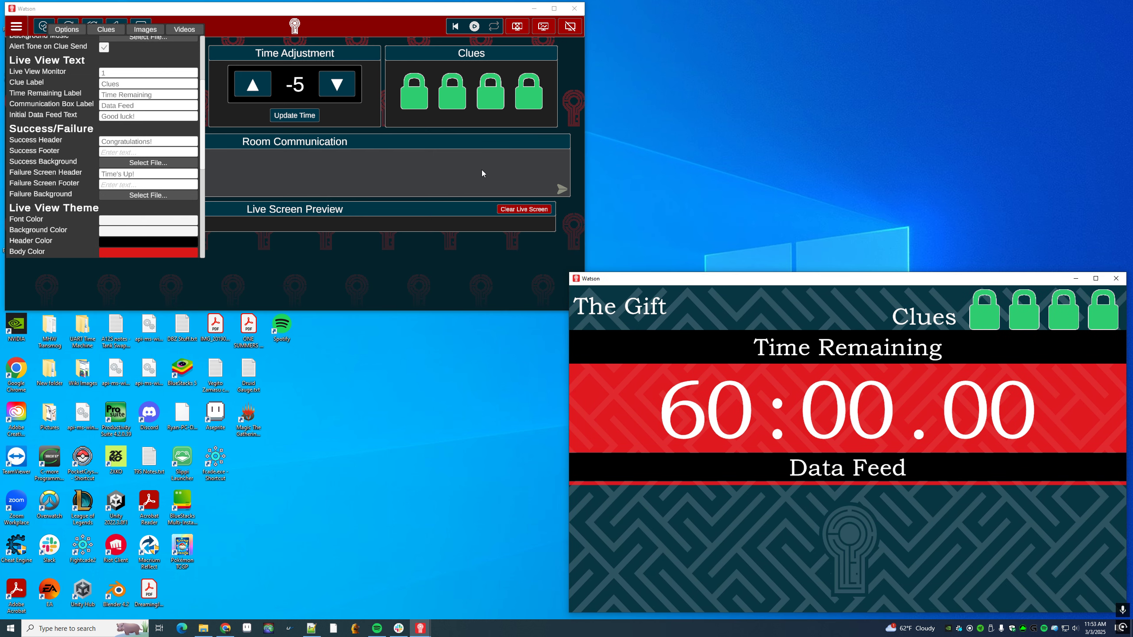
click(132, 73)
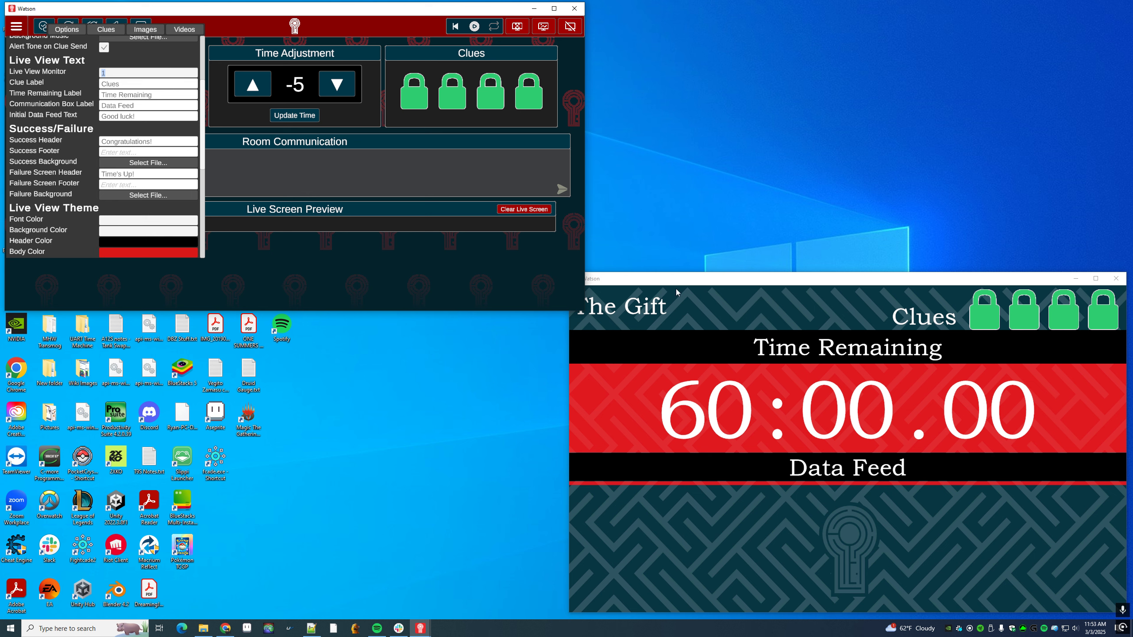
text(2)
double_click(133, 73)
text(3)
double_click(128, 76)
text(1)
Step: Rename the live view labels: clue label "Hints", time remaining label "Time", and communication box label "Clues"
double_click(135, 85)
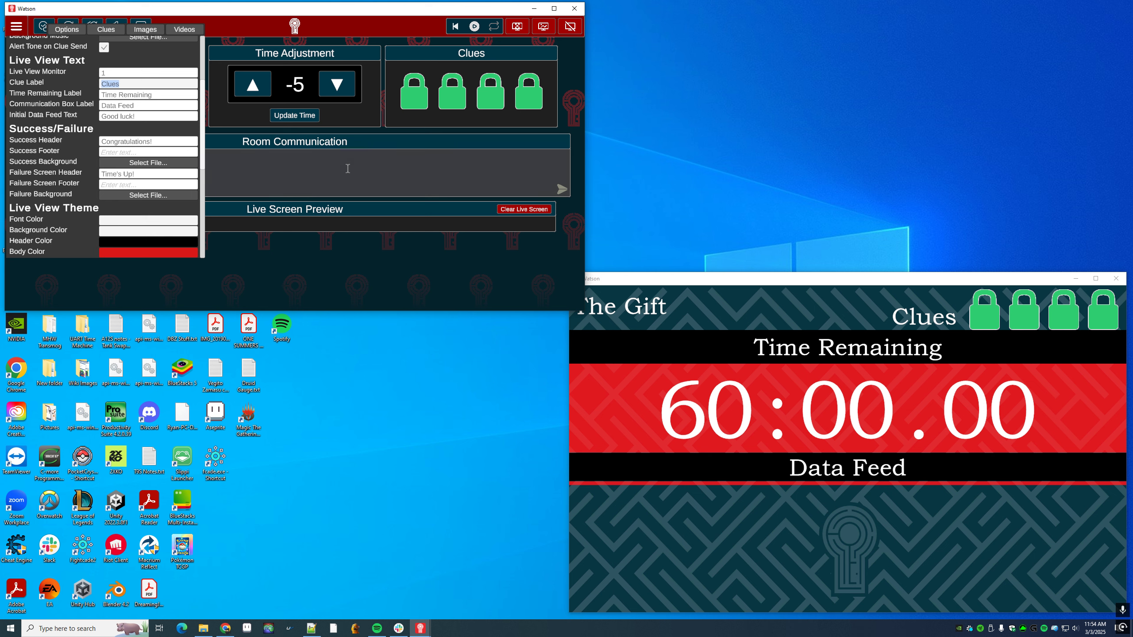
text(Hints)
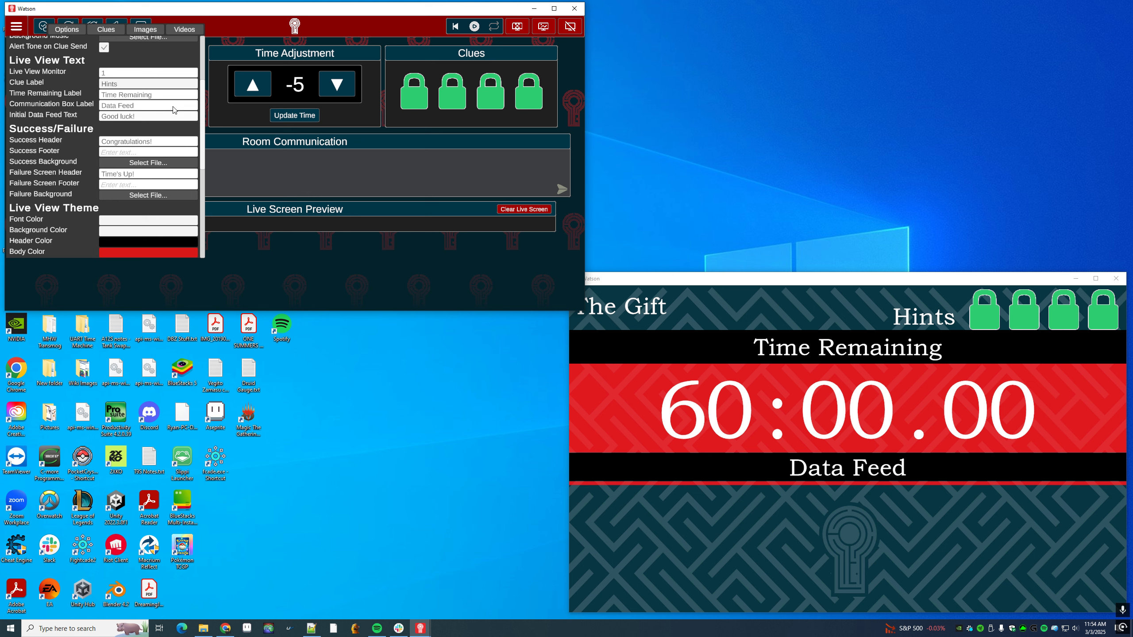
click(162, 96)
text(Time)
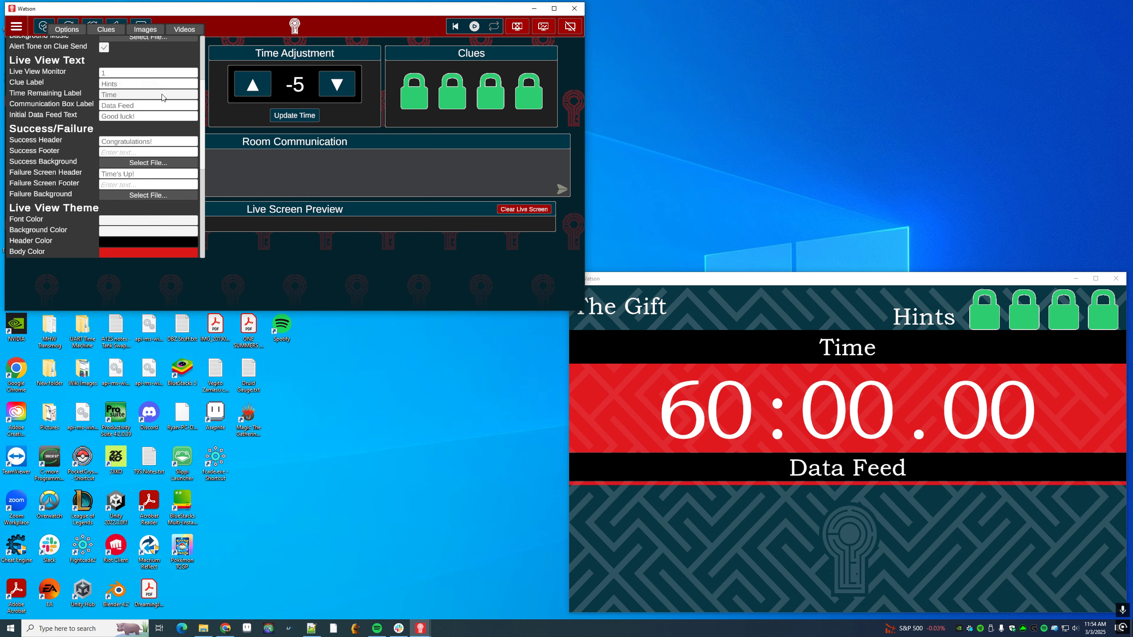
click(166, 109)
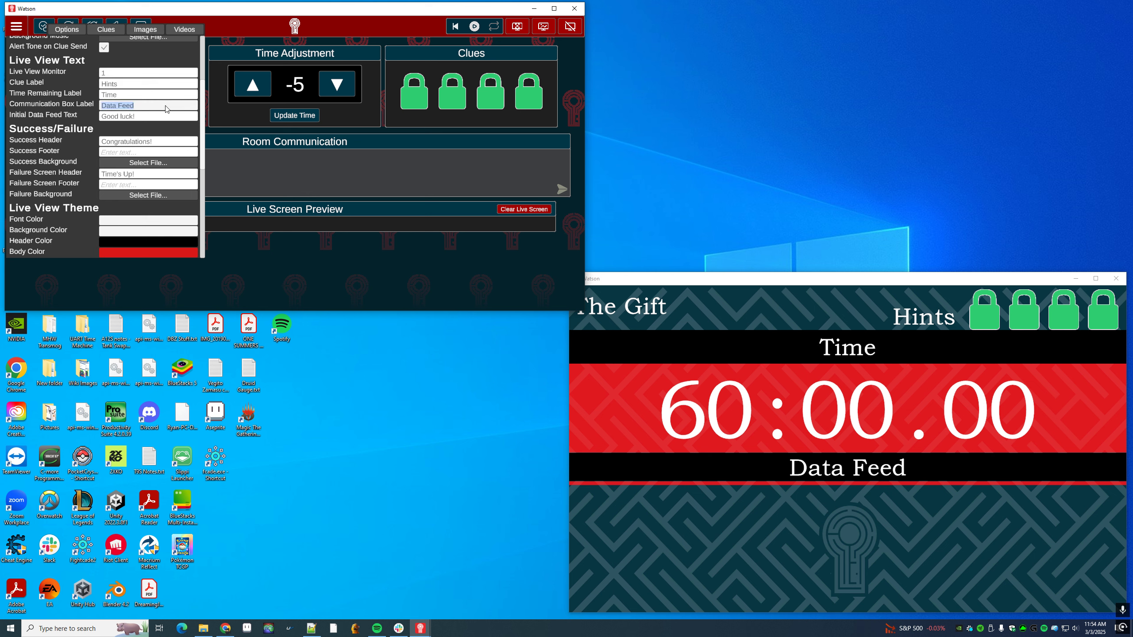
text(Clues)
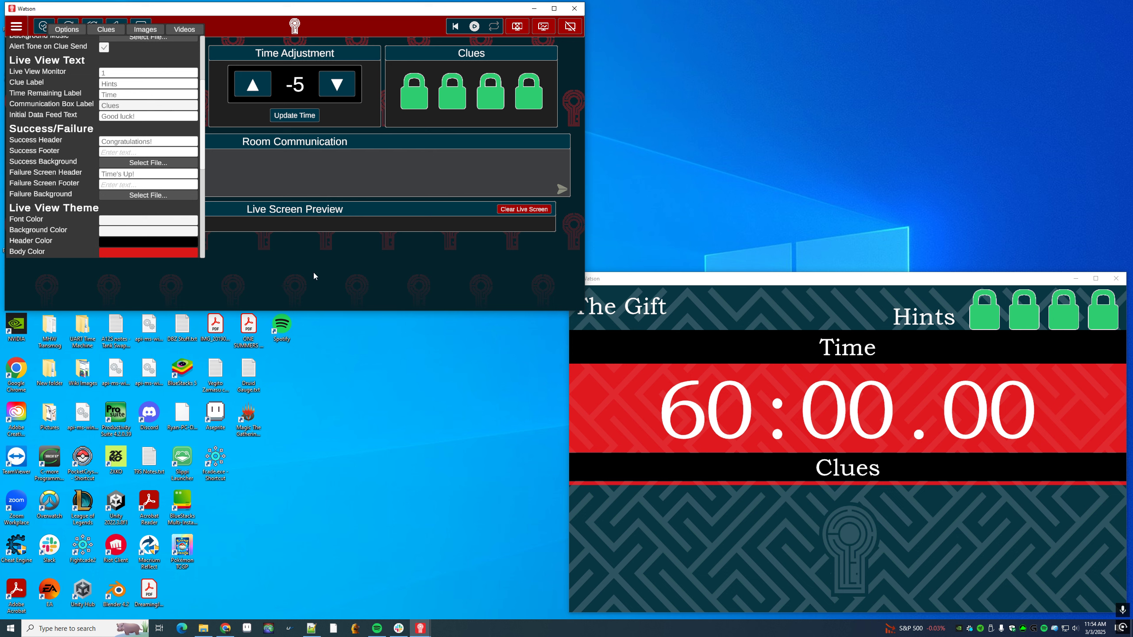
Step: Reset the room to display the initial data feed text, and delete that text and reset the room again
click(71, 25)
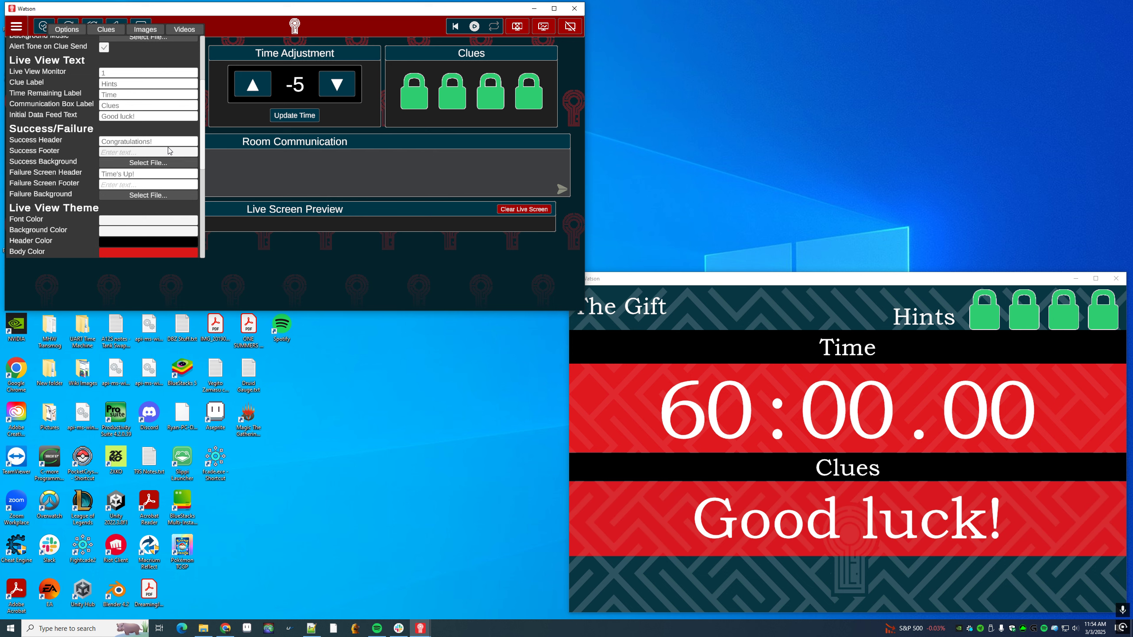
click(139, 117)
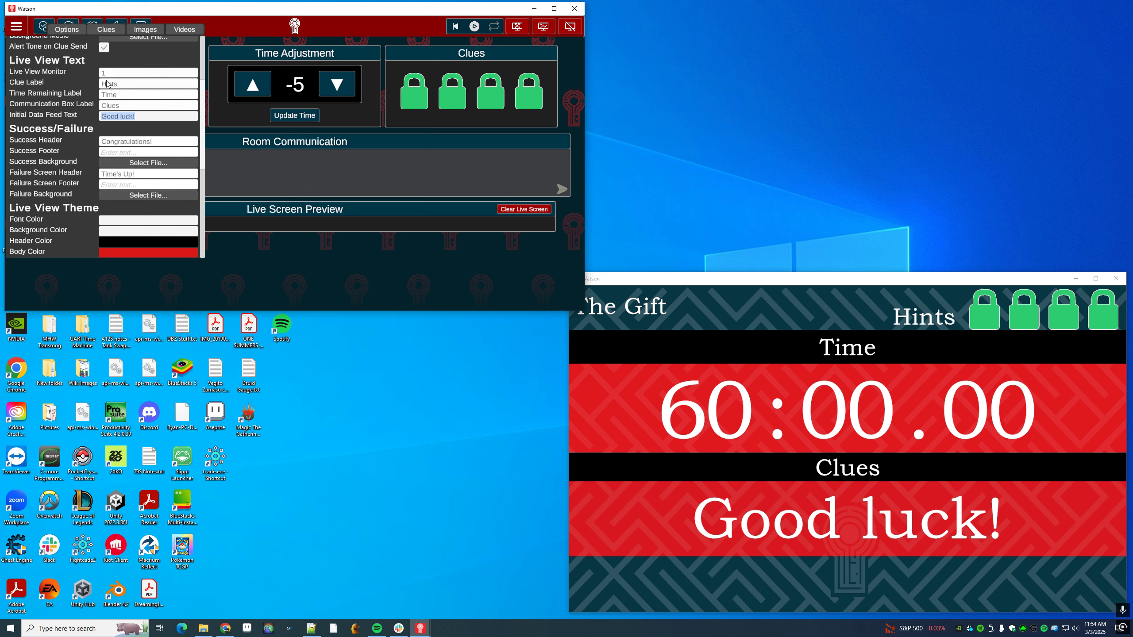
key(BackSpace)
click(68, 31)
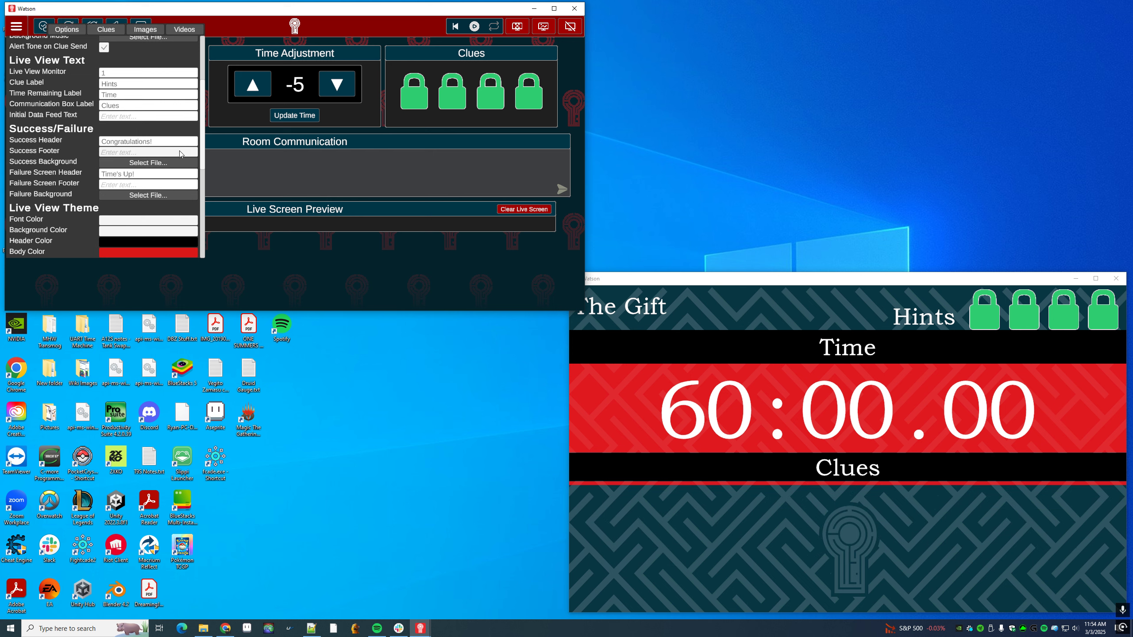
Step: Trigger the success screen, set its footer to "You did it!", and reset the room to the normal live view
click(41, 31)
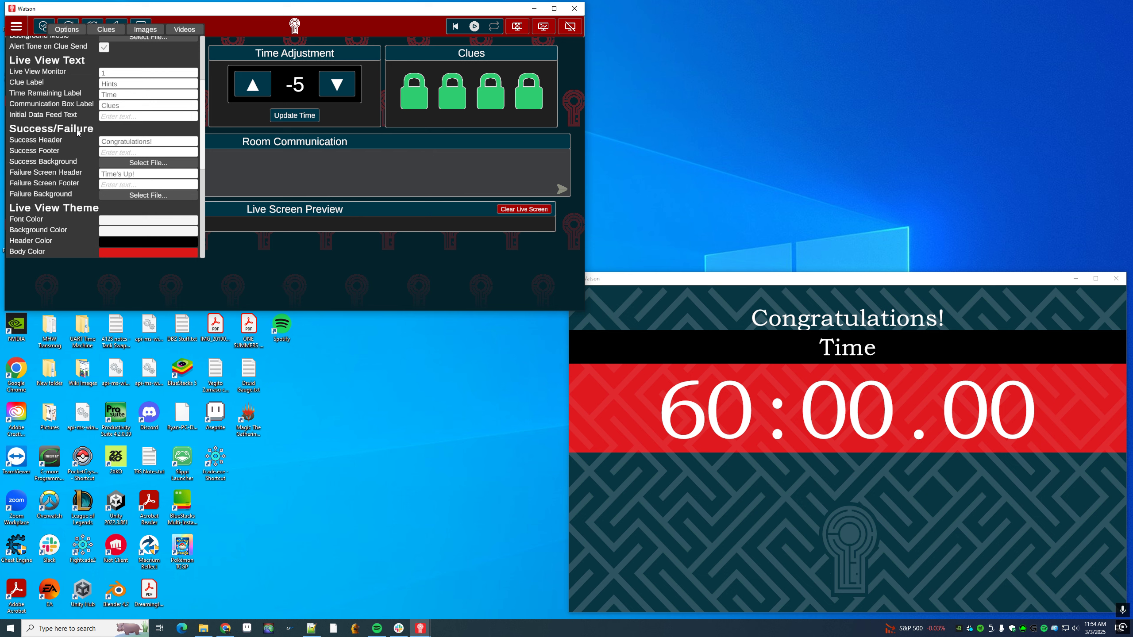
scroll(78, 133, down, 1)
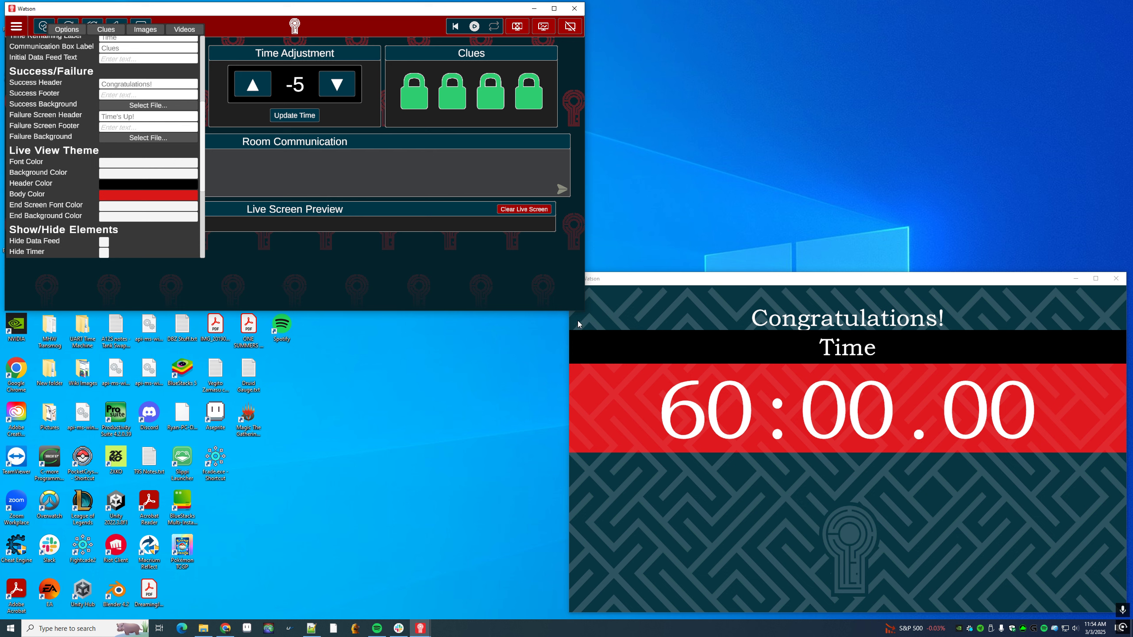
click(150, 96)
text(You di)
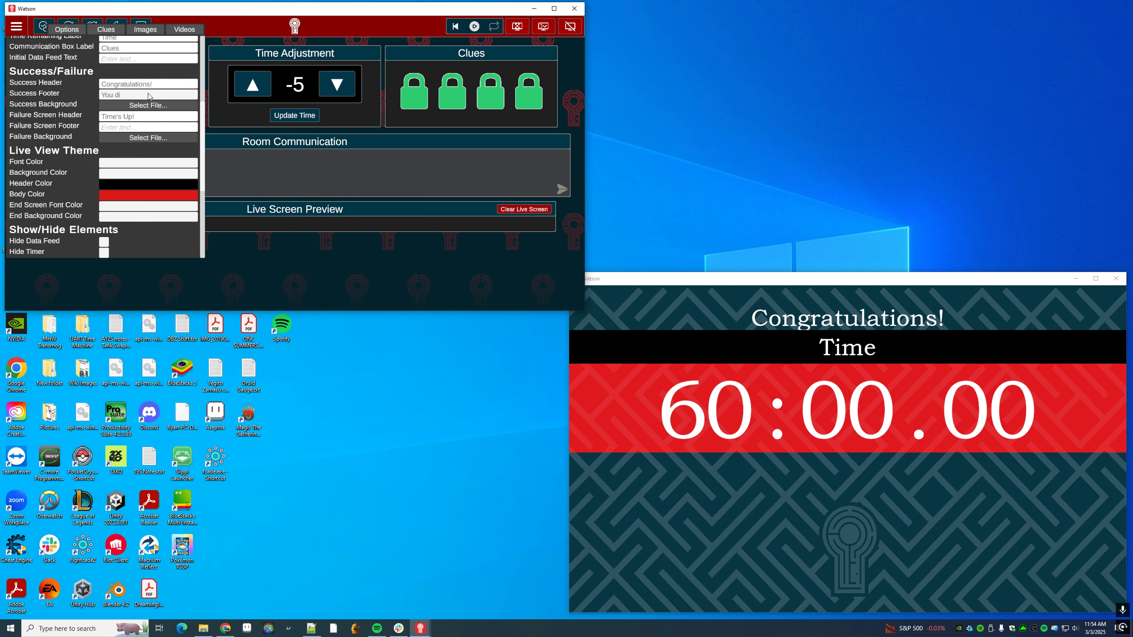
text(d it!)
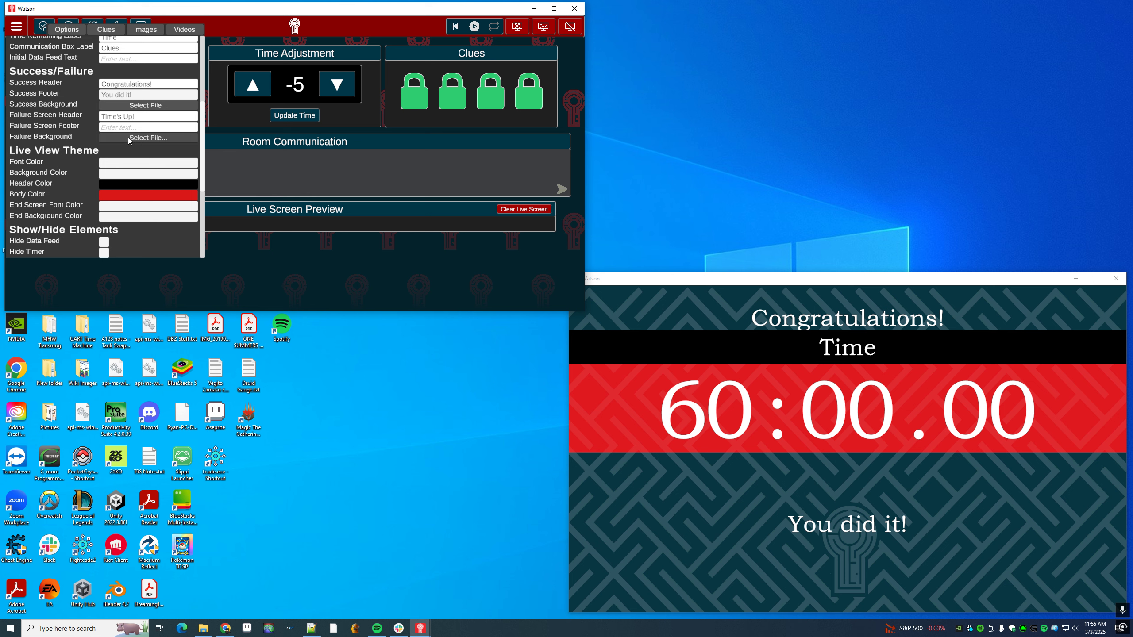
click(69, 25)
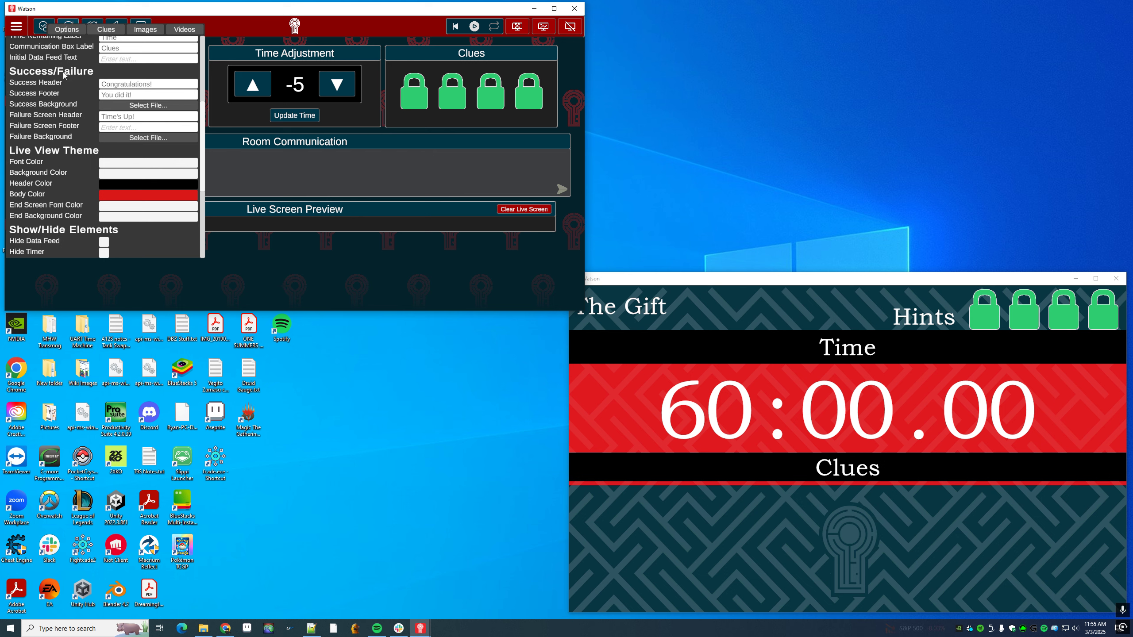
Step: Change the live view font color to black and restore it to white
scroll(76, 124, down, 2)
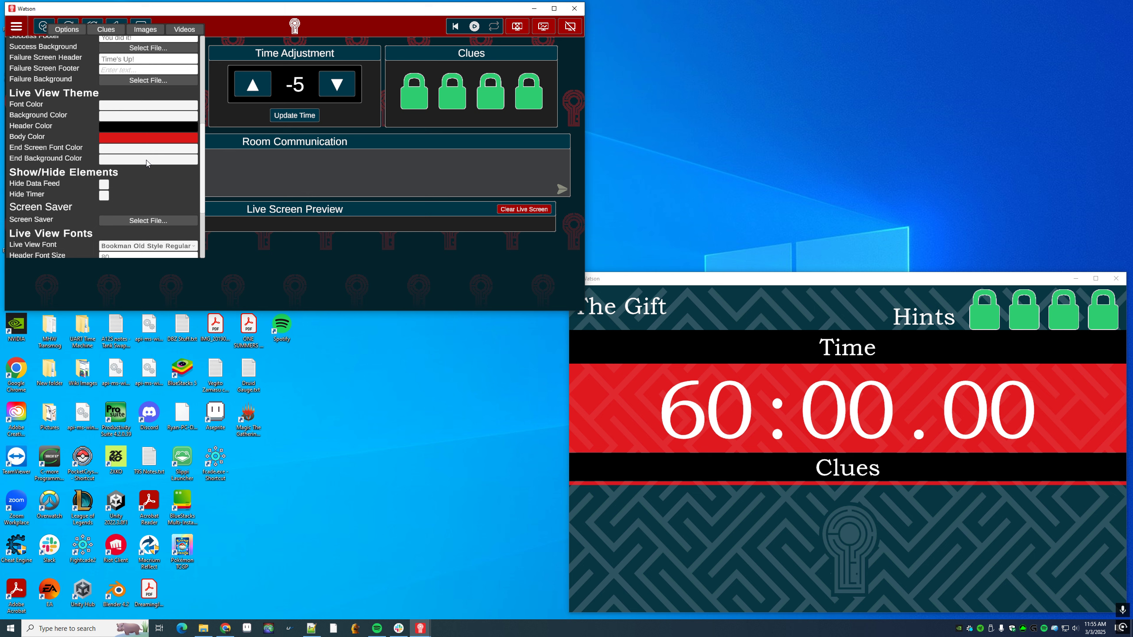
click(149, 107)
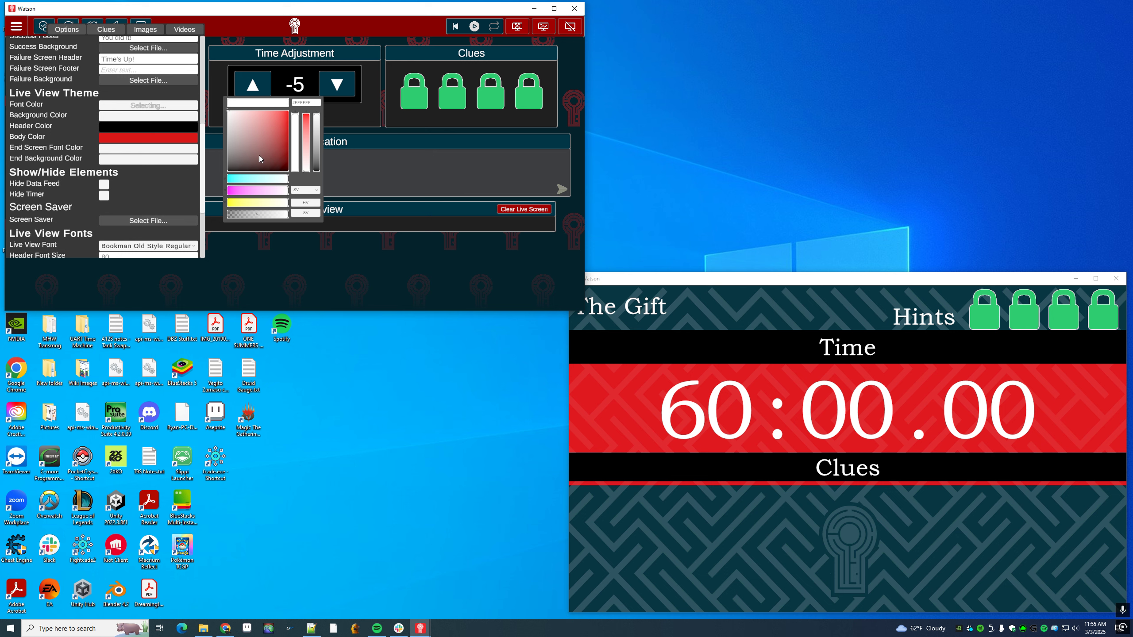
drag(260, 156, 285, 170)
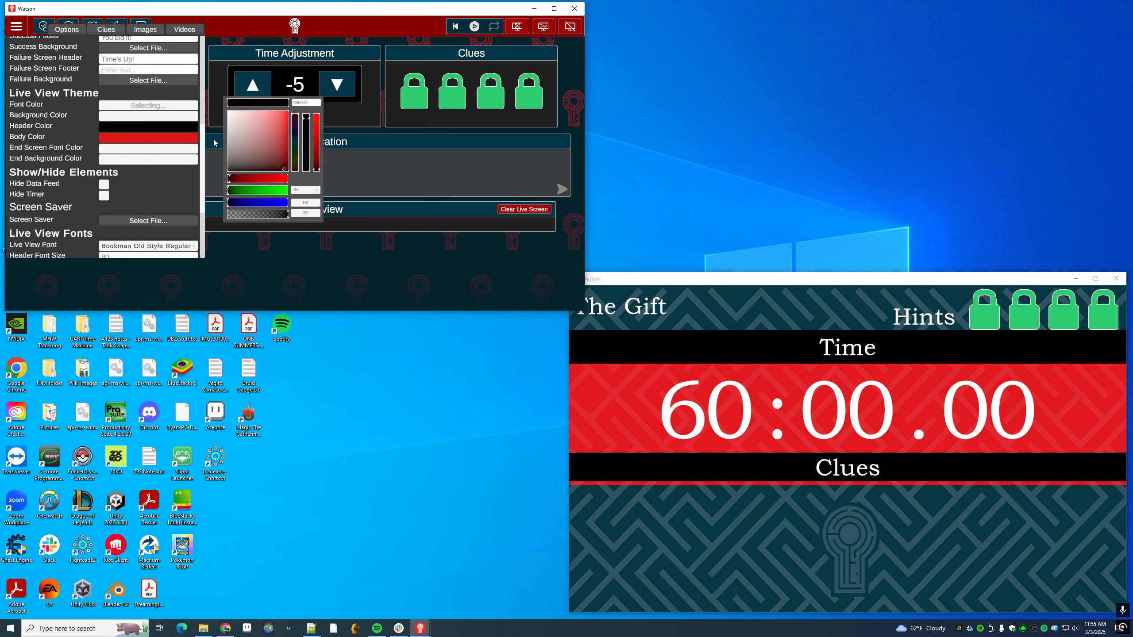
click(170, 109)
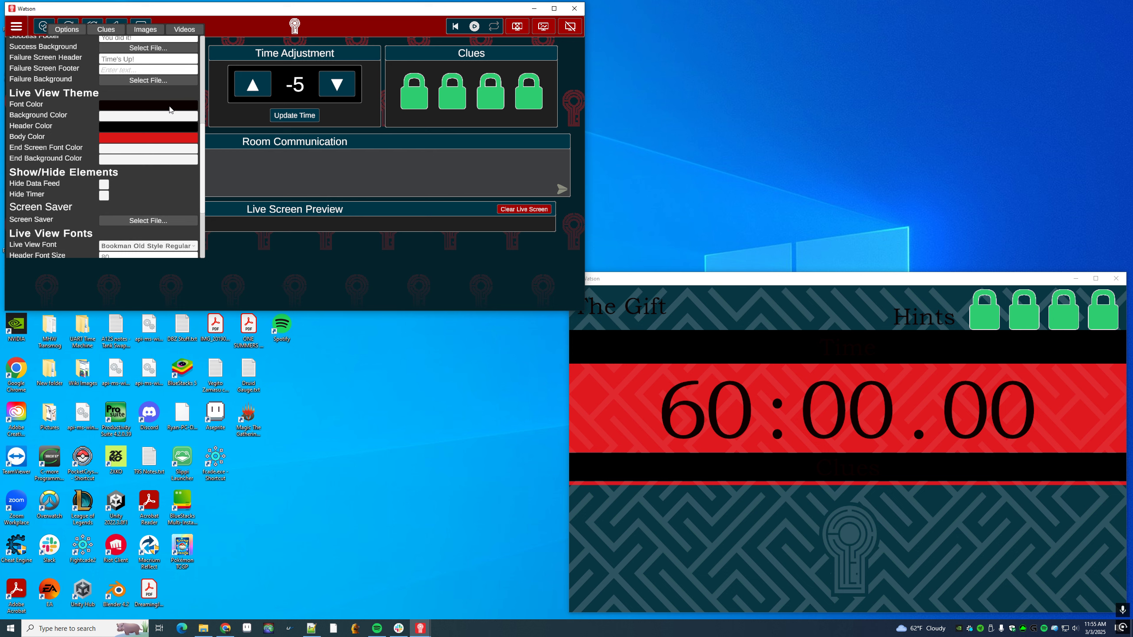
click(163, 110)
click(241, 147)
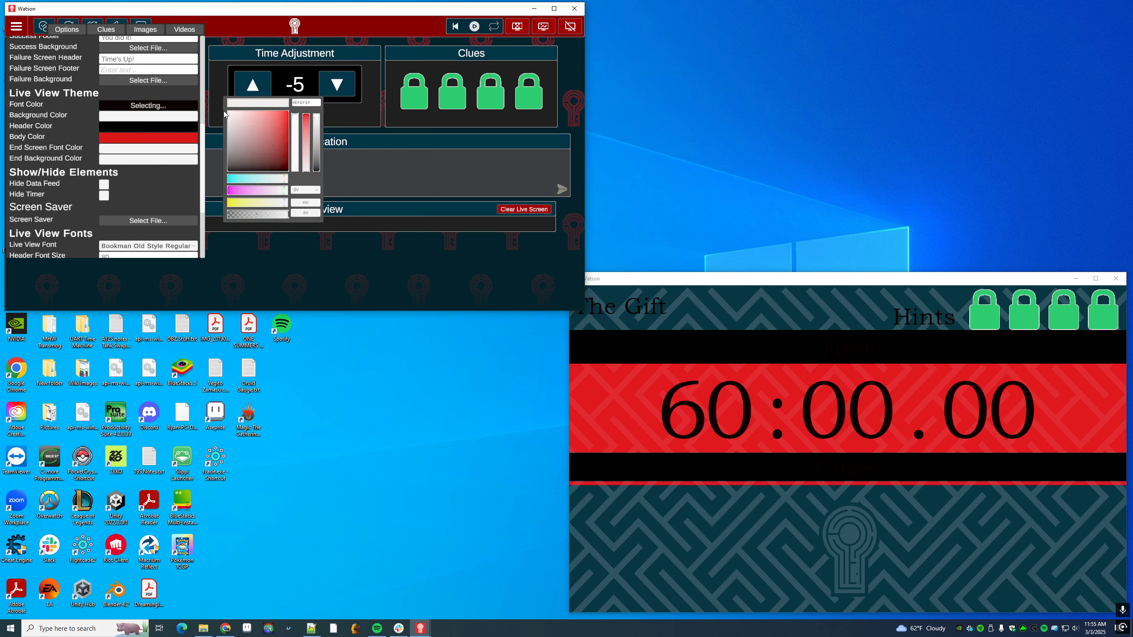
click(156, 111)
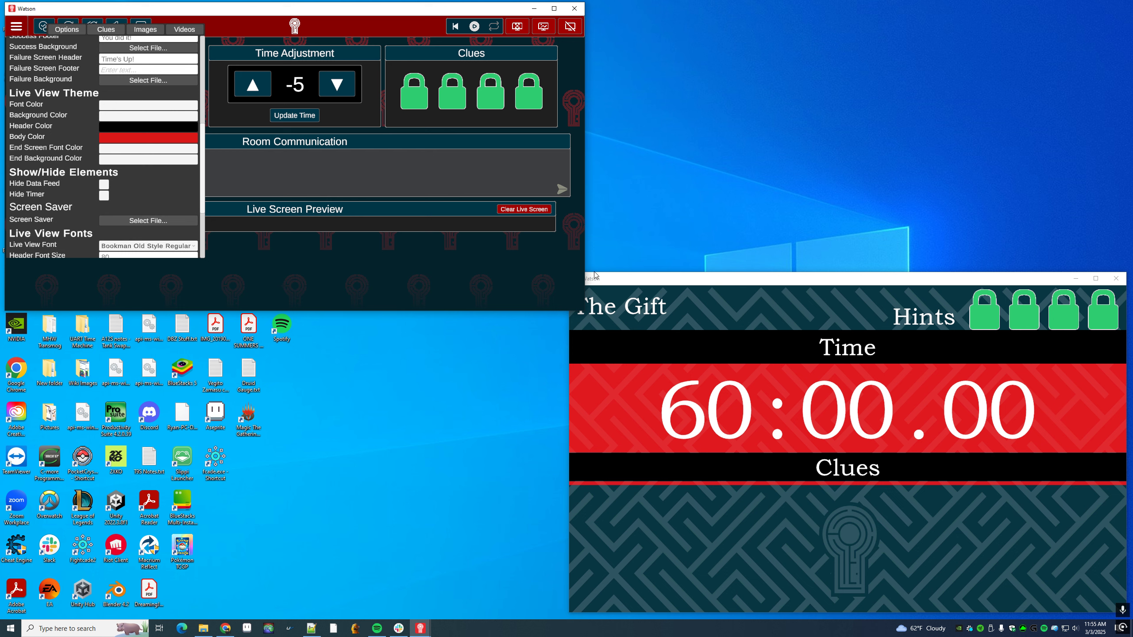
Step: Change the live view background color to light red and restore it to white
click(181, 118)
drag(226, 127, 254, 115)
click(168, 118)
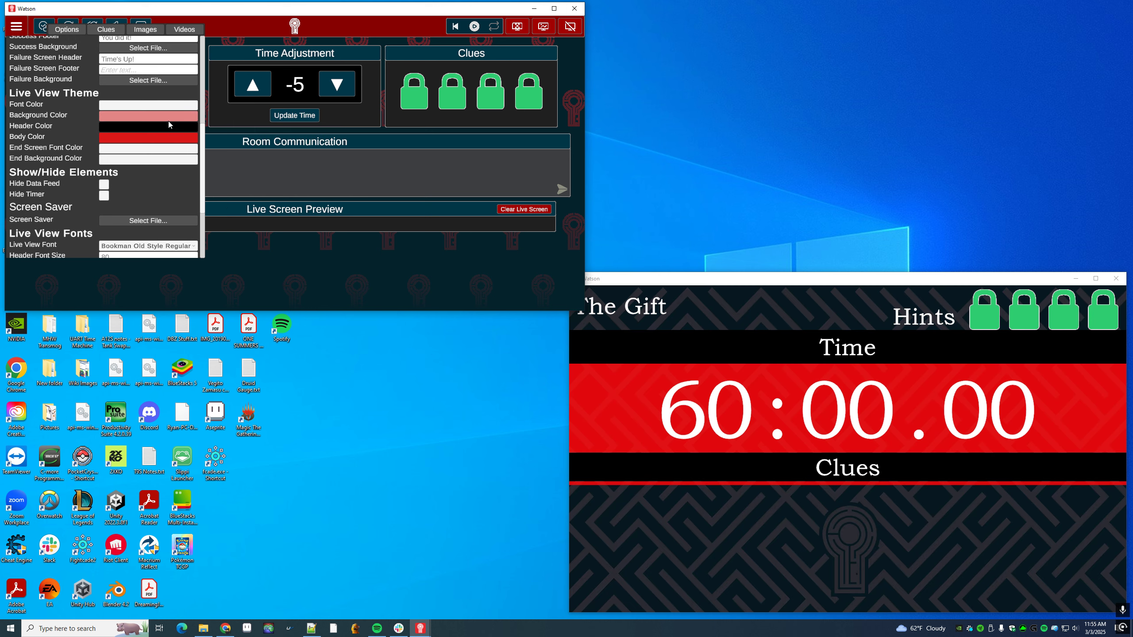
click(166, 118)
click(182, 116)
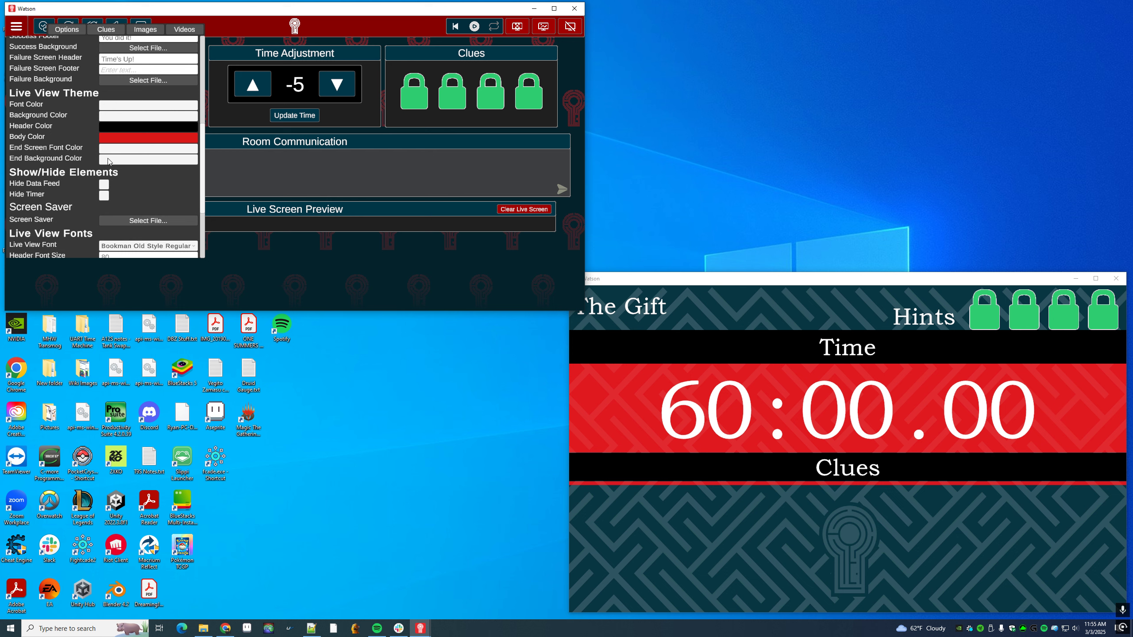
Step: Hide and restore the live view's data feed, and do the same with its timer
scroll(135, 159, down, 3)
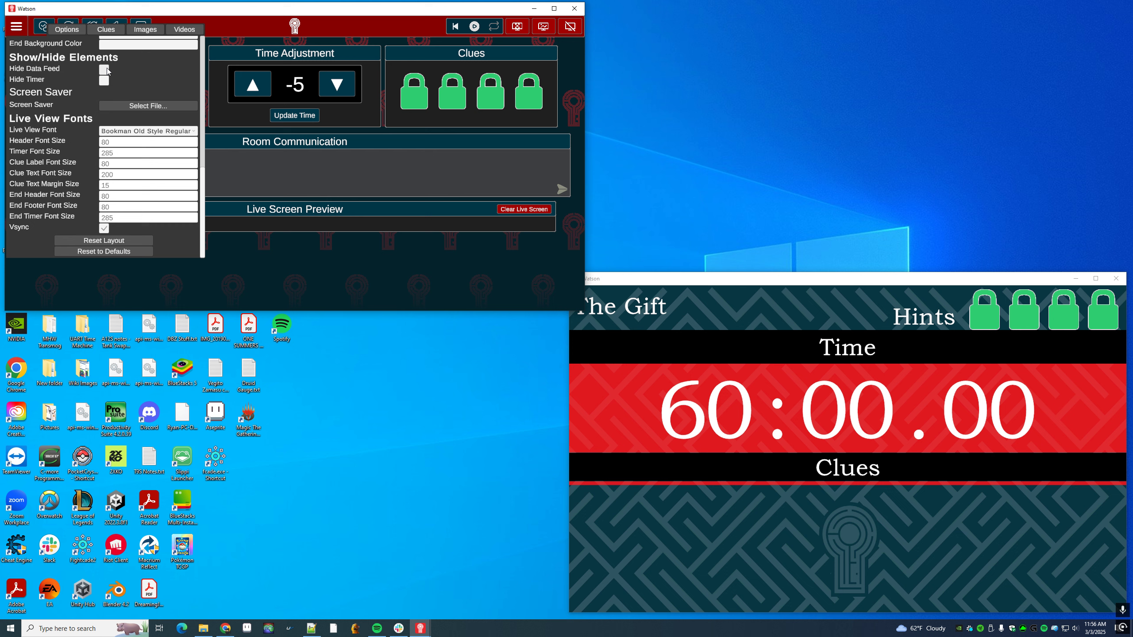
click(105, 70)
click(105, 70)
click(106, 82)
click(106, 82)
Step: Show the screen saver on the live screen and return it to the normal live view
click(544, 26)
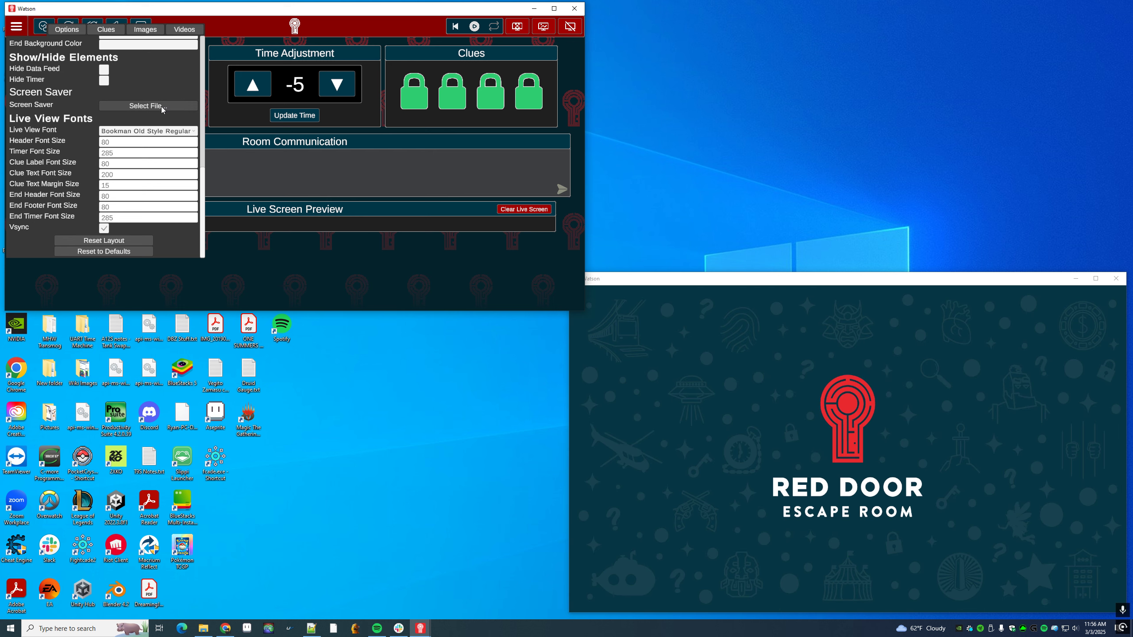
click(543, 25)
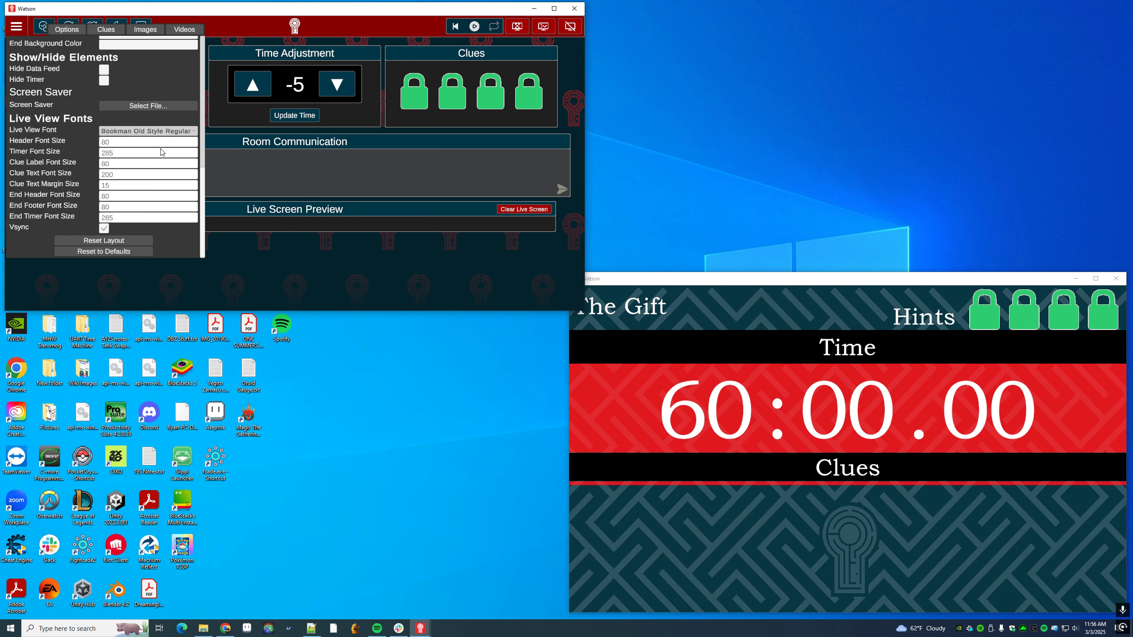
Step: Examine the available live view fonts and the header, timer, clue and end-screen font size settings
click(156, 132)
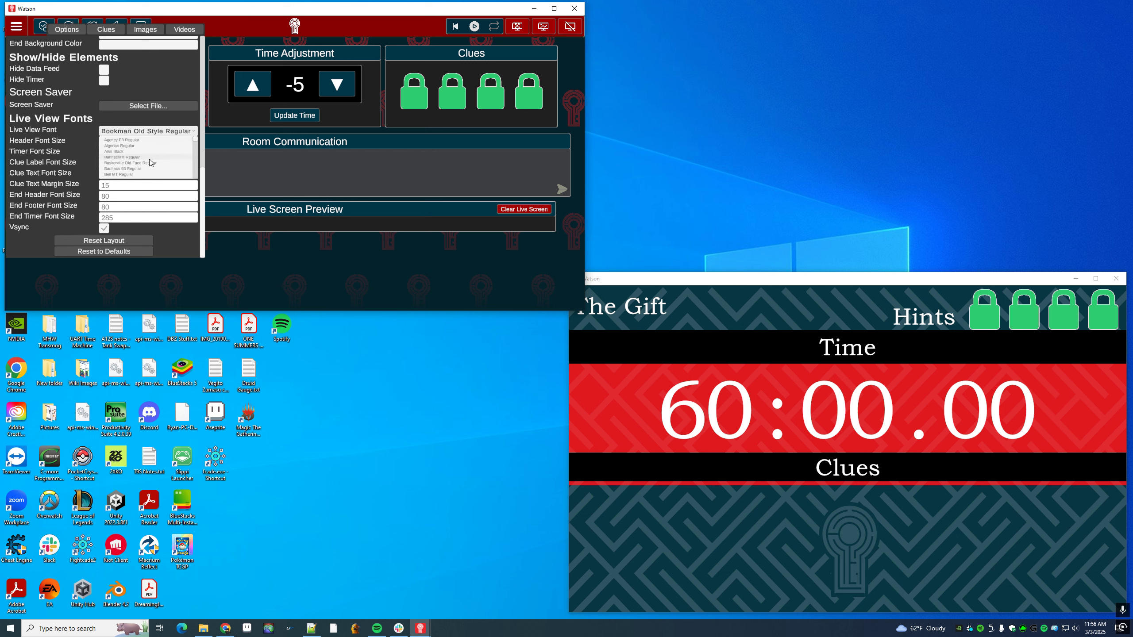
click(192, 132)
click(127, 142)
key(Tab)
key(Tab)
key(Tab)
key(Tab)
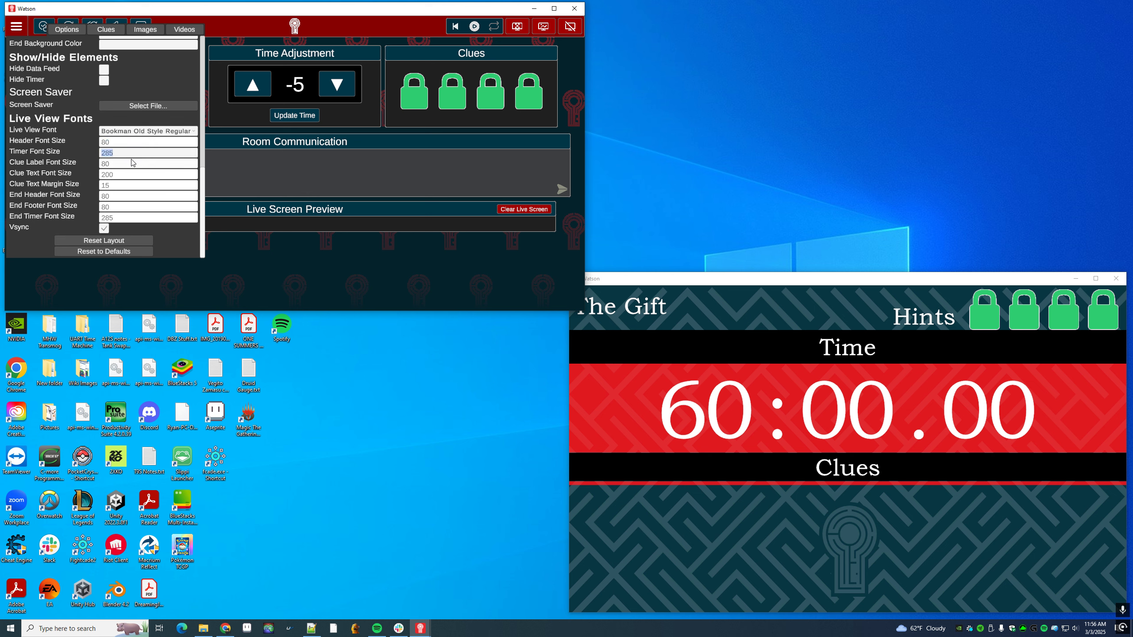
click(127, 205)
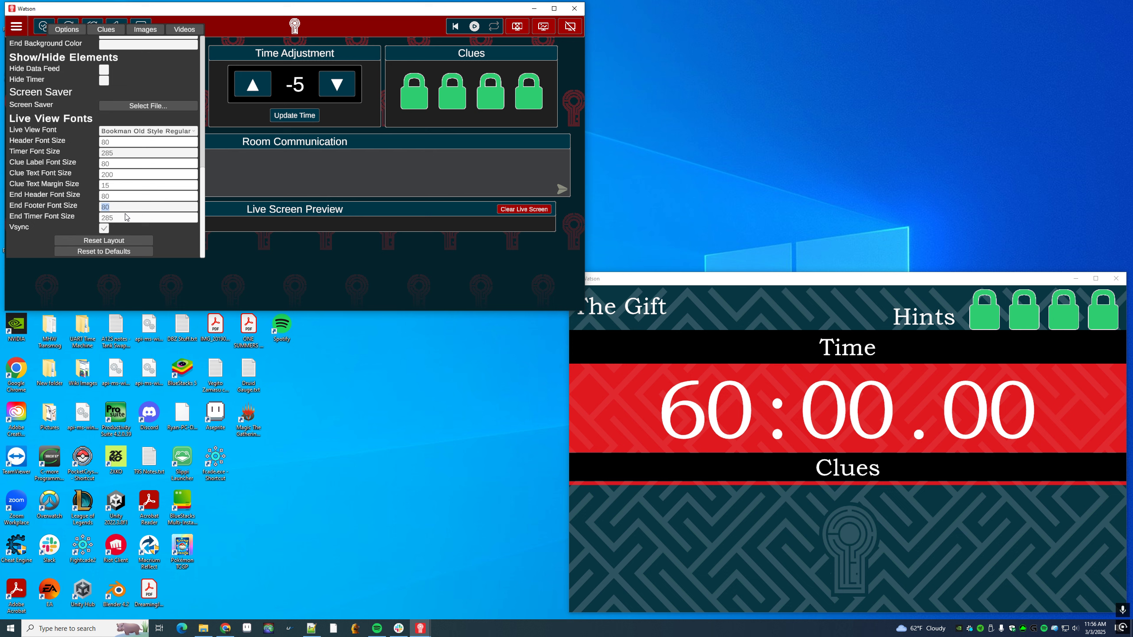
Step: Move the live view window higher on the desktop and check the clue text margin size setting
drag(684, 298, 640, 233)
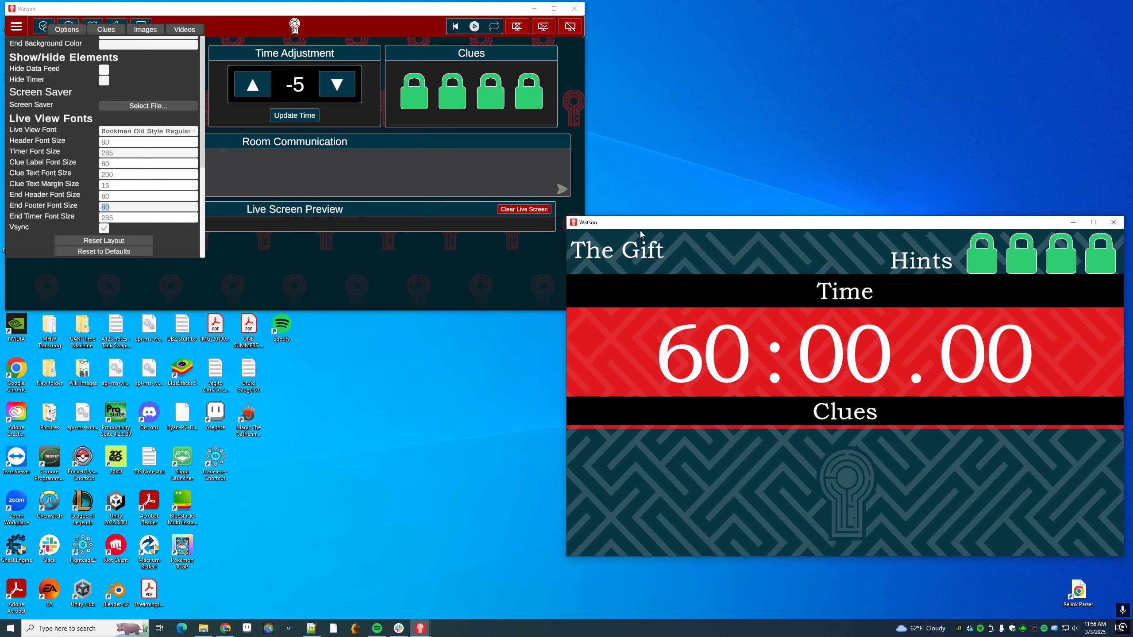
click(128, 187)
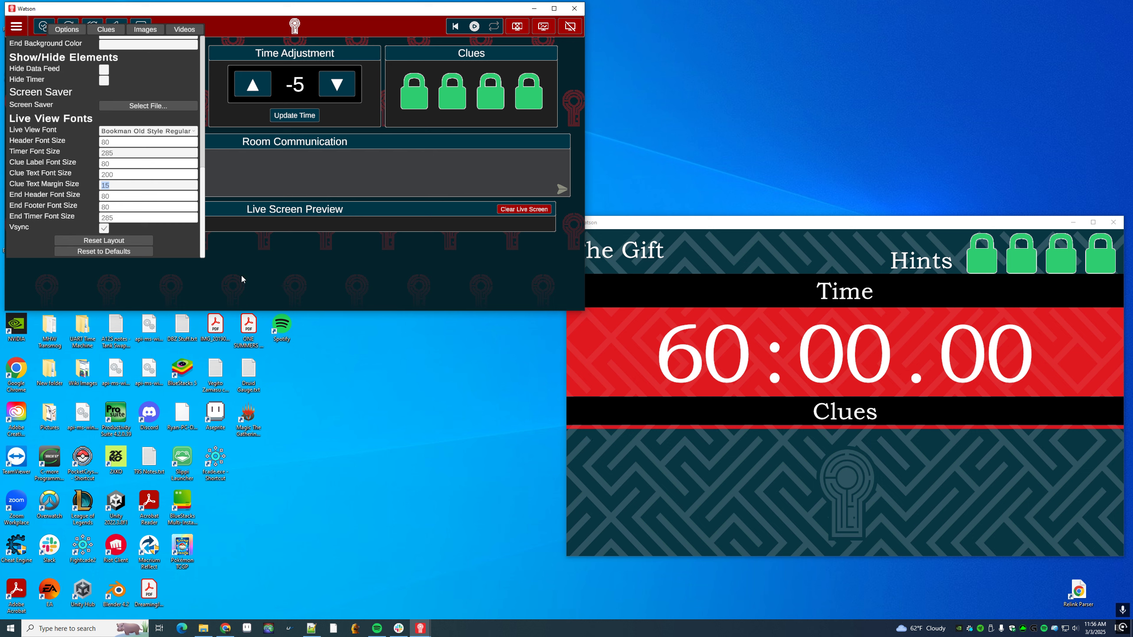
click(182, 234)
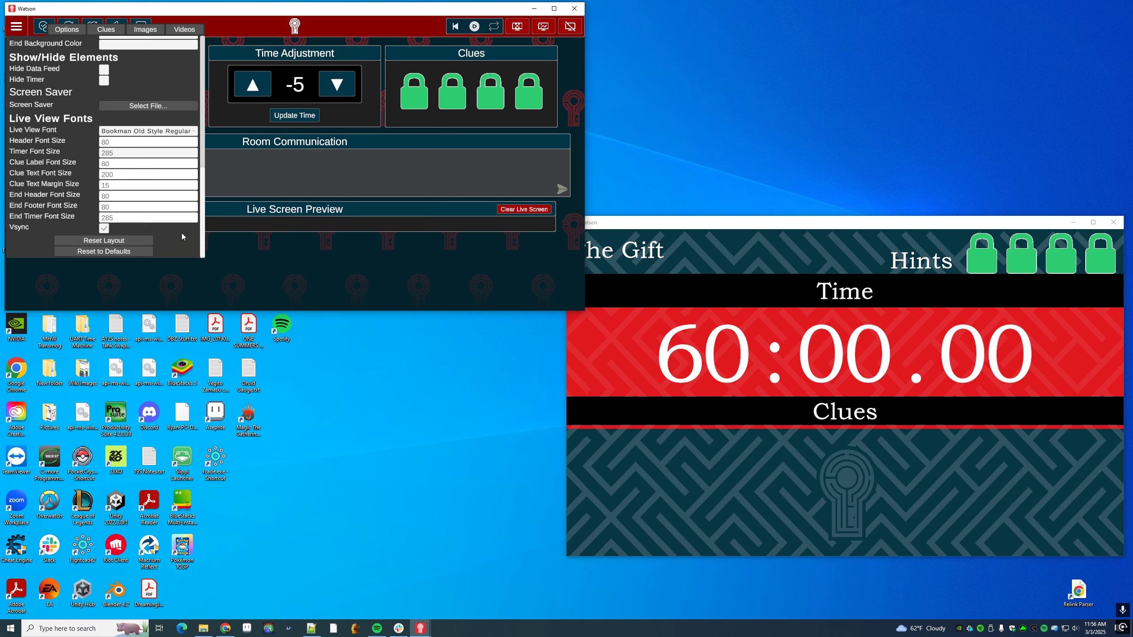
Step: Reposition the Clues section lower and back up near the timer, and shift the Time section slightly down
click(743, 228)
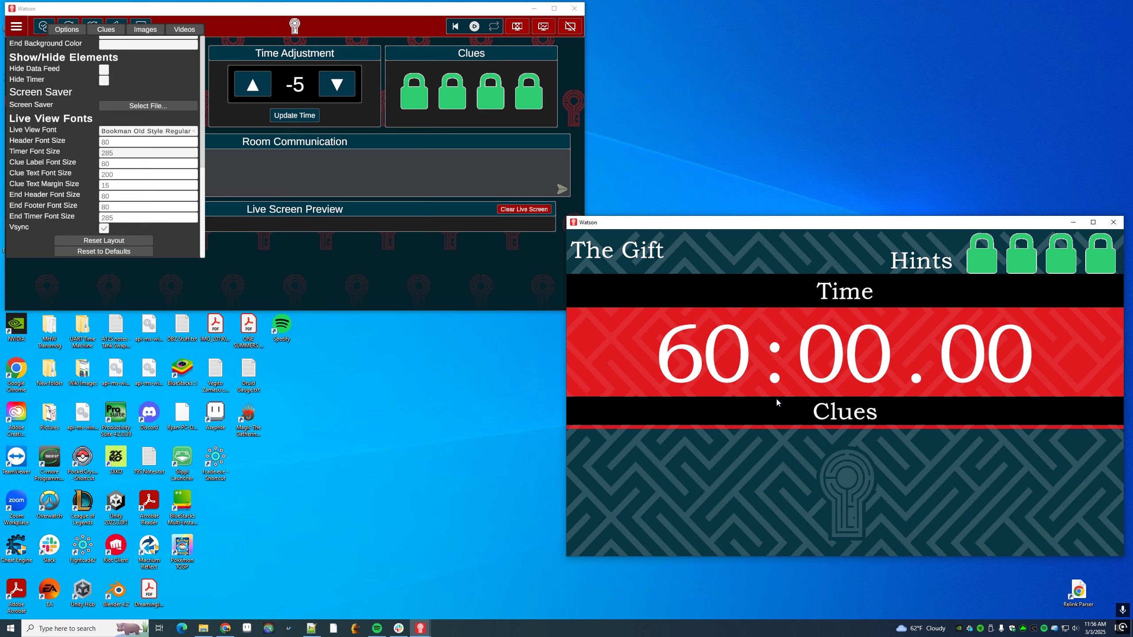
drag(775, 422, 774, 487)
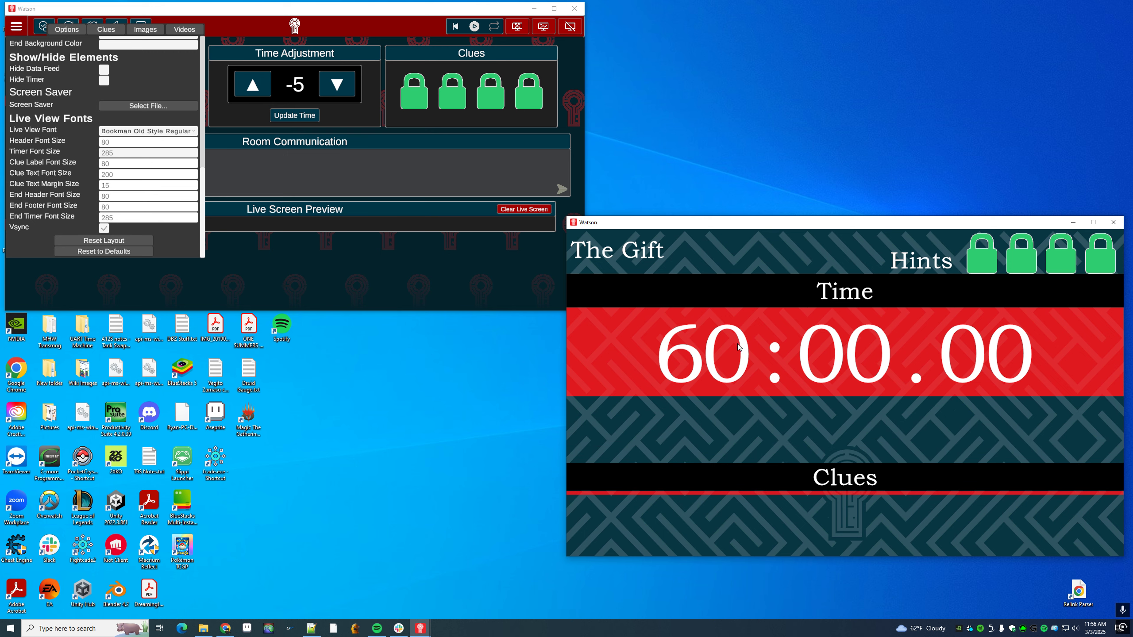
mouse_move(781, 292)
mouse_down()
mouse_move(779, 331)
mouse_move(782, 299)
mouse_up()
drag(803, 487, 805, 428)
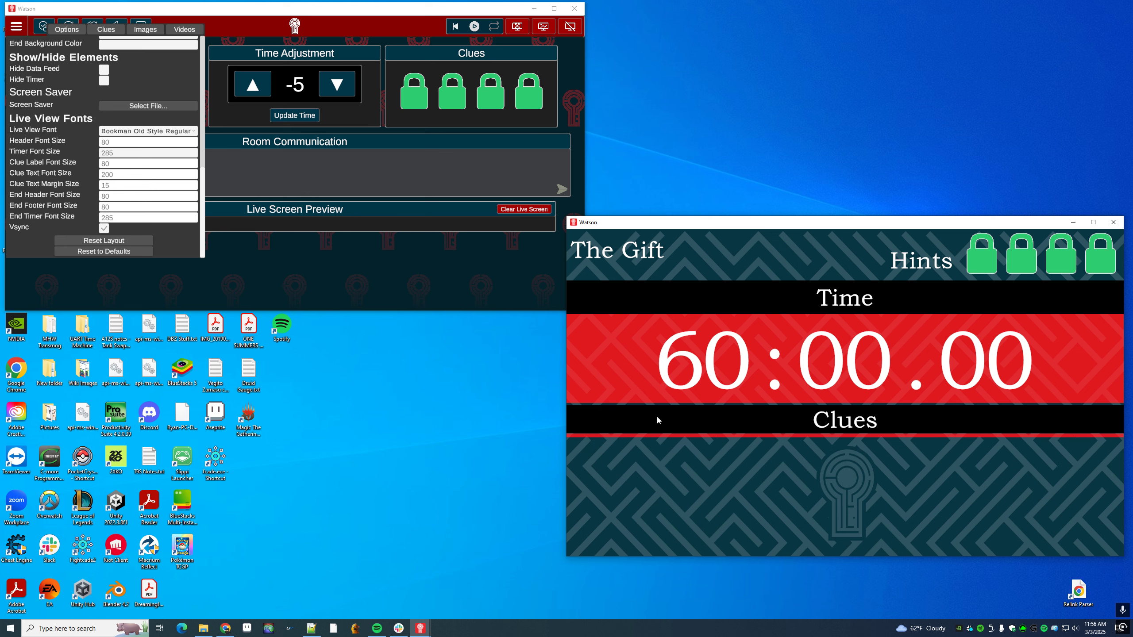
drag(658, 417, 666, 500)
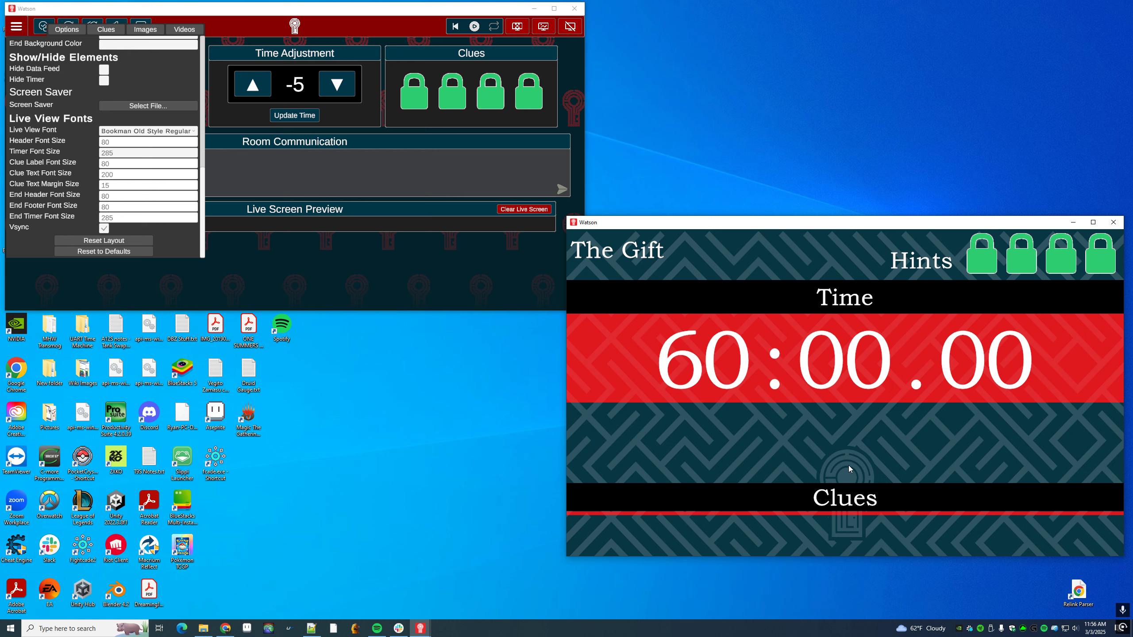
drag(807, 502, 715, 405)
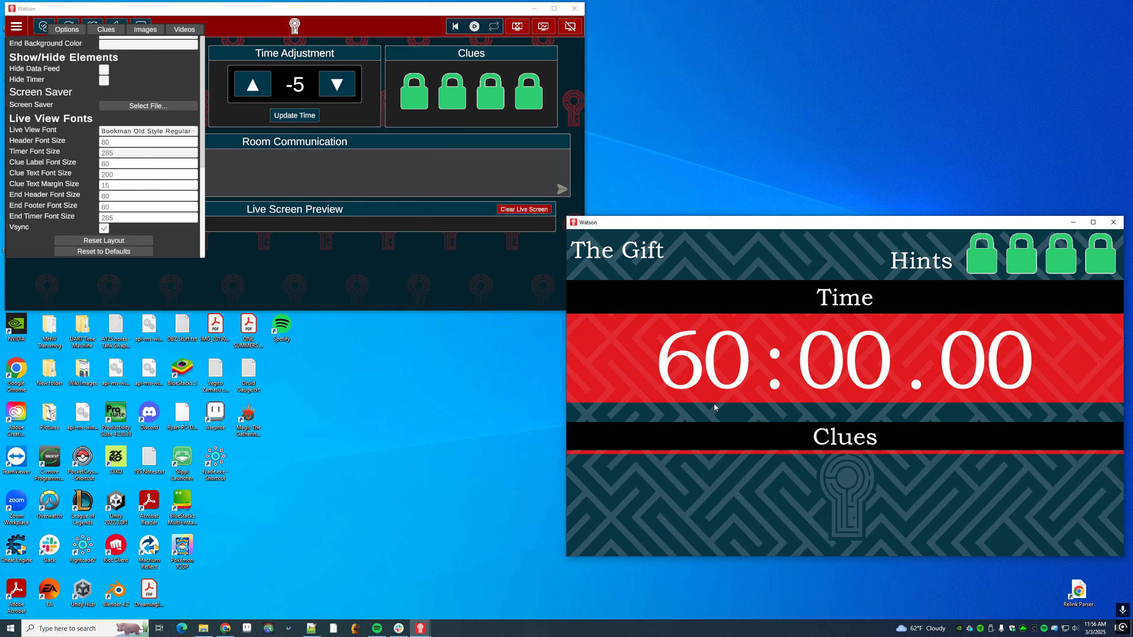
Step: Centre the room title, place the Hints label beneath the locks and shift the lower sections down, and reset the layout
drag(648, 254, 859, 253)
drag(927, 263, 1049, 295)
drag(891, 441, 892, 453)
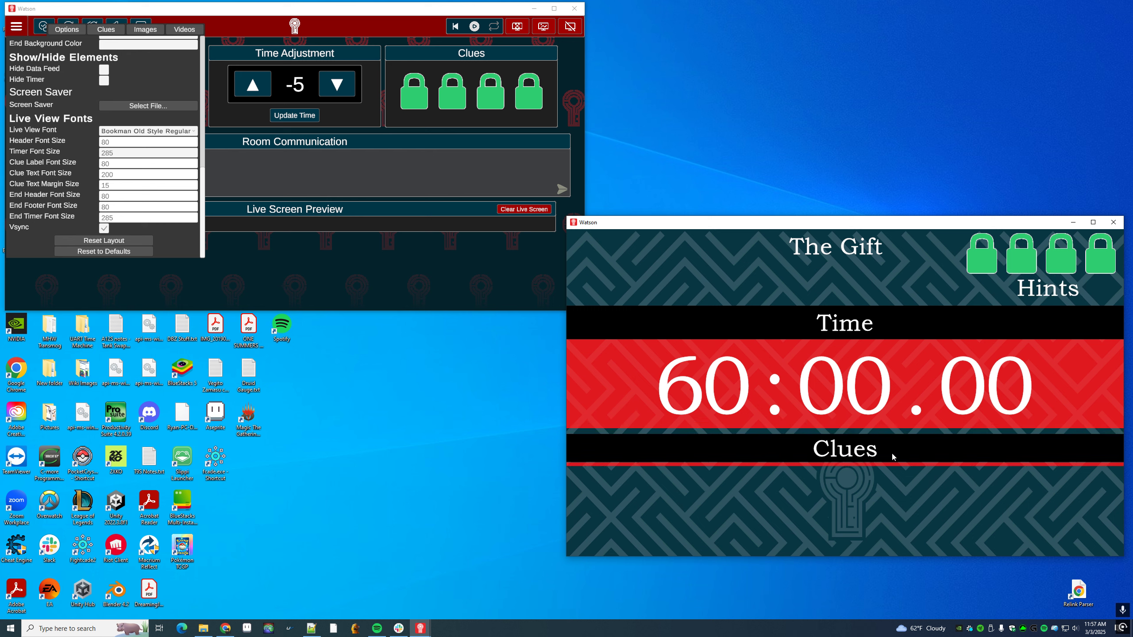
drag(1054, 295, 1052, 293)
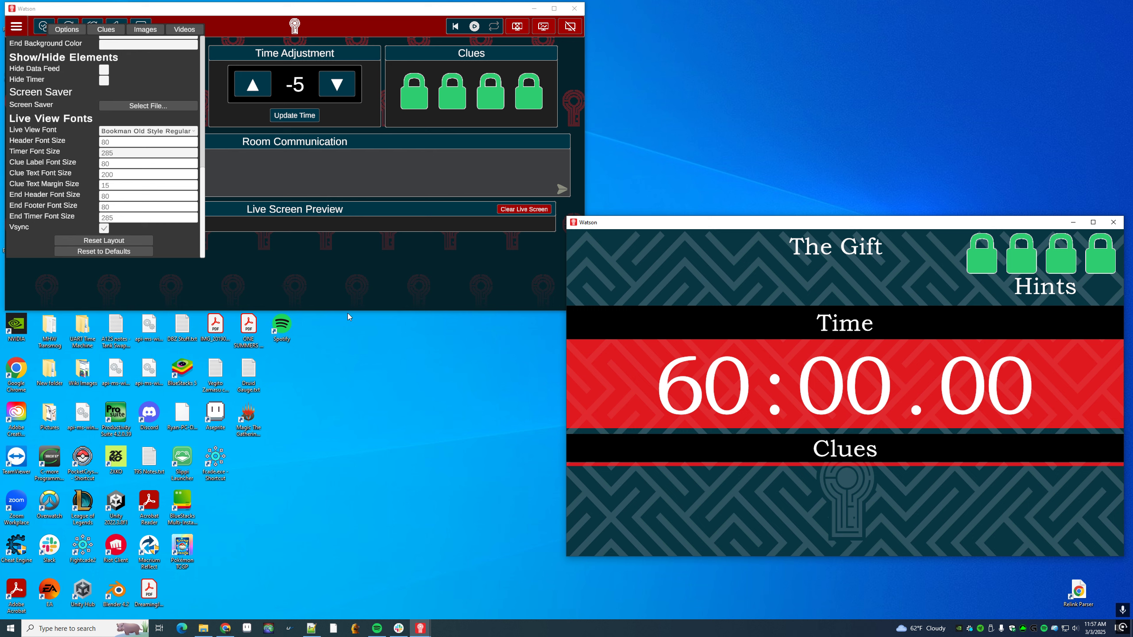
click(134, 240)
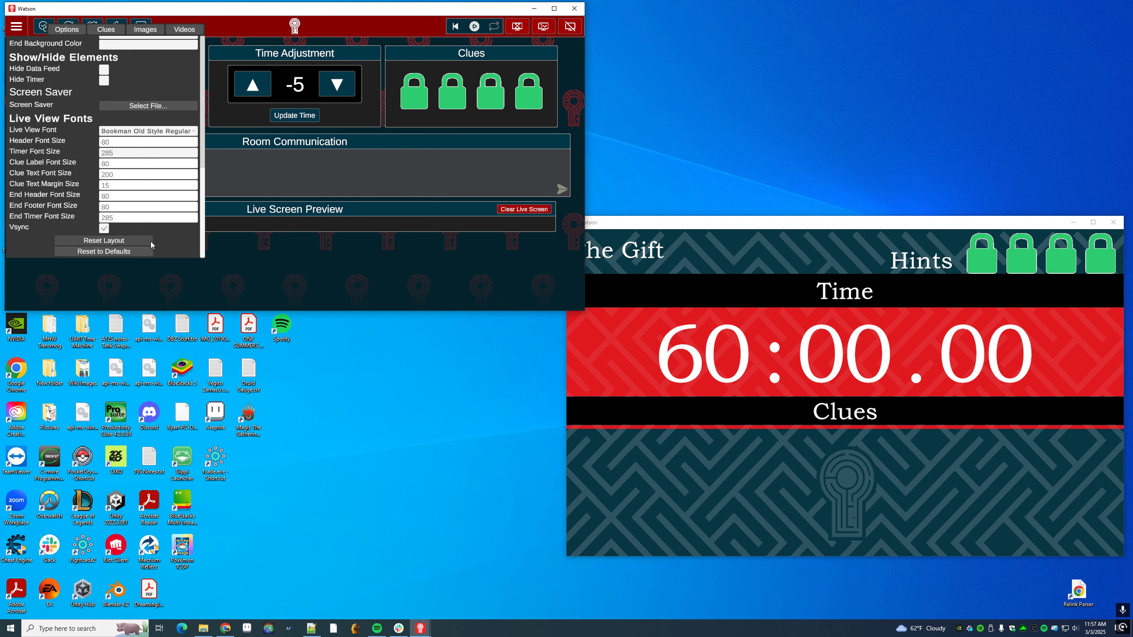
Step: Change the live view font color to black and reset all room settings to their defaults
scroll(159, 151, up, 5)
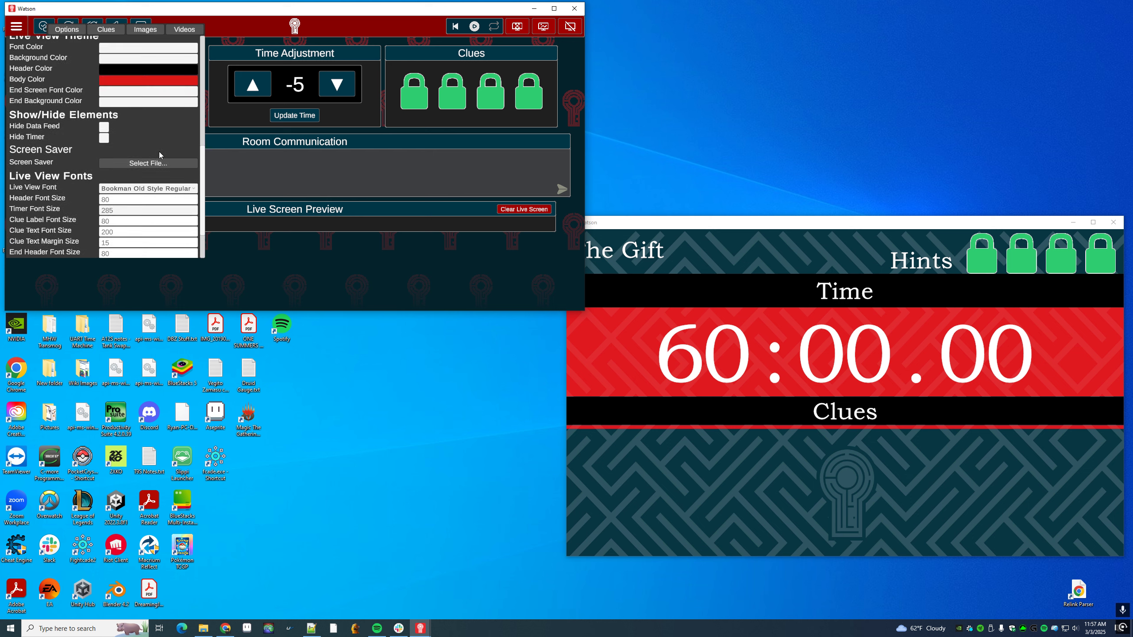
click(165, 107)
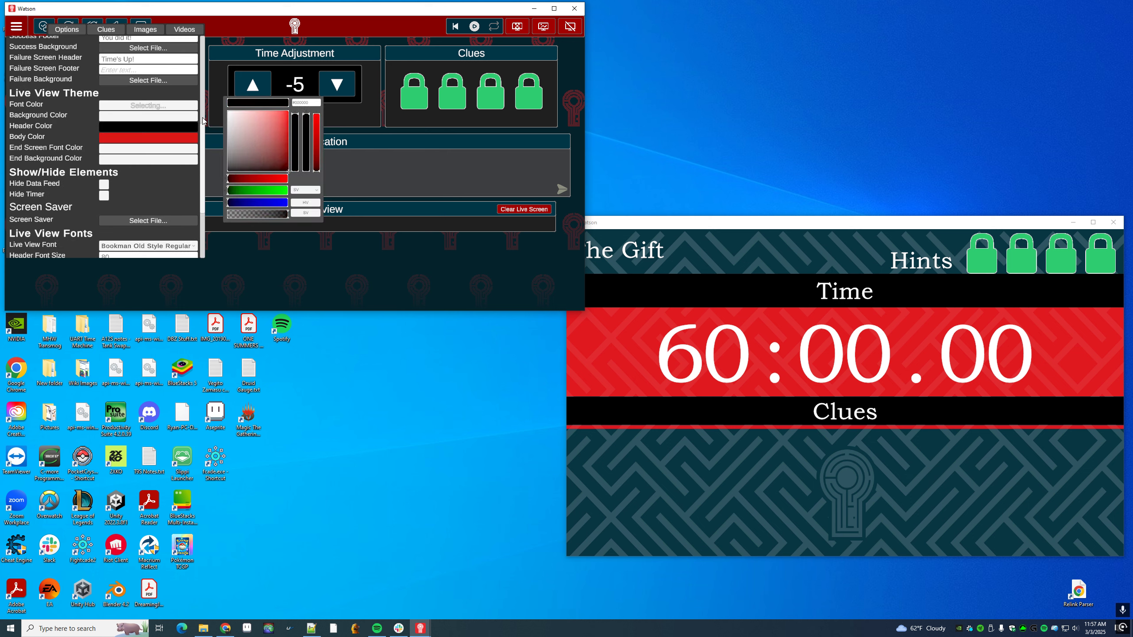
click(166, 106)
scroll(157, 128, down, 5)
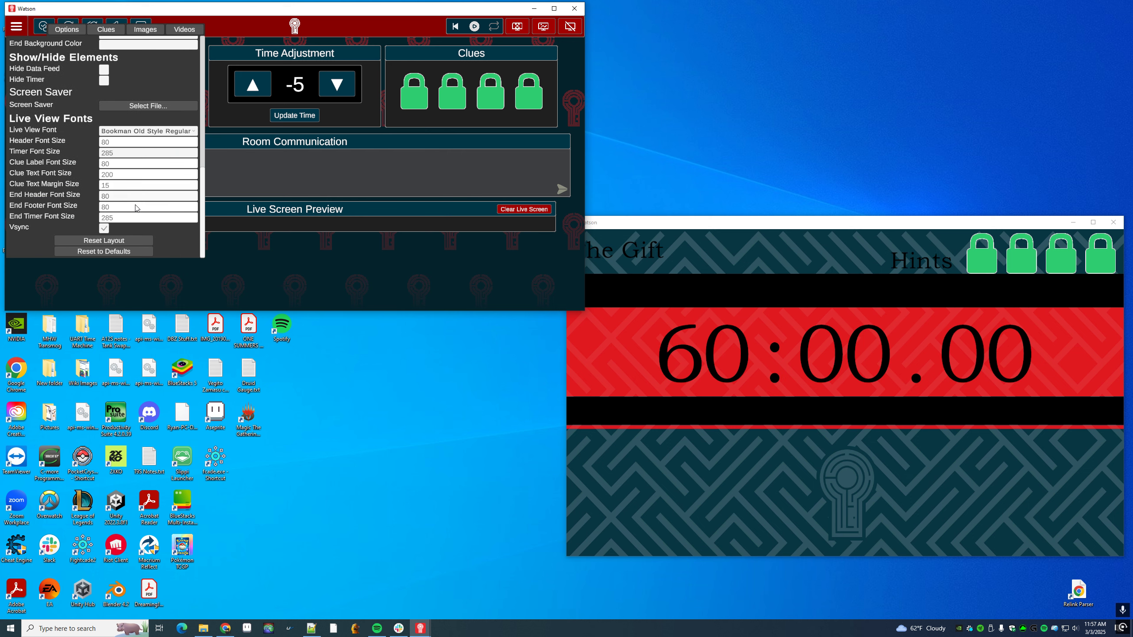
click(111, 252)
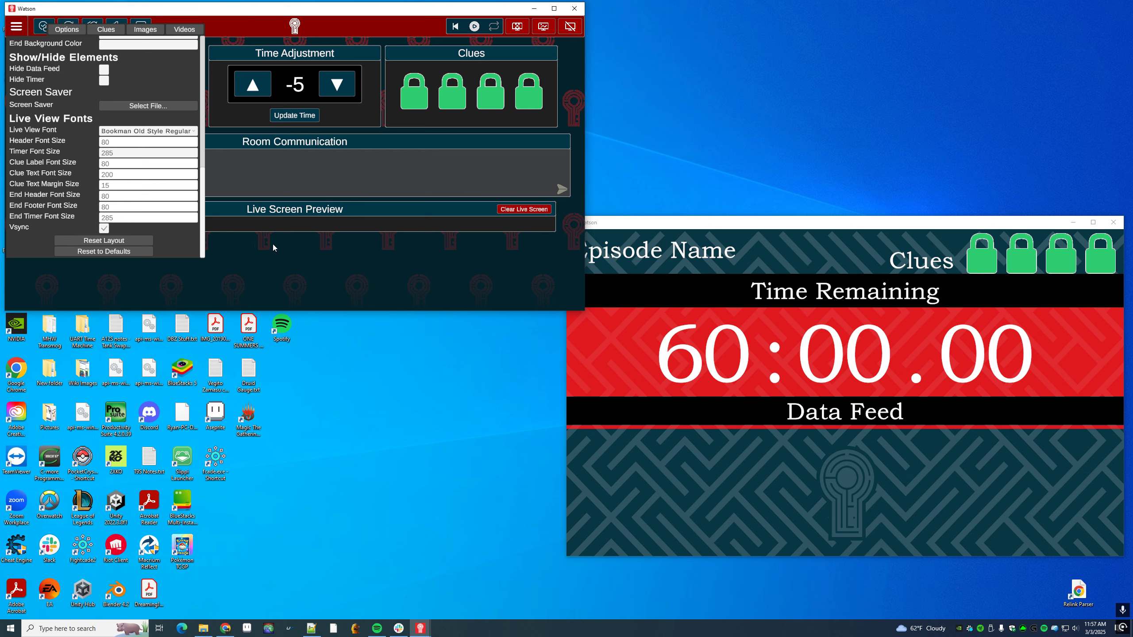
Step: Move the live view window back down below the controller and review the Vsync option and the default settings
drag(630, 228, 640, 291)
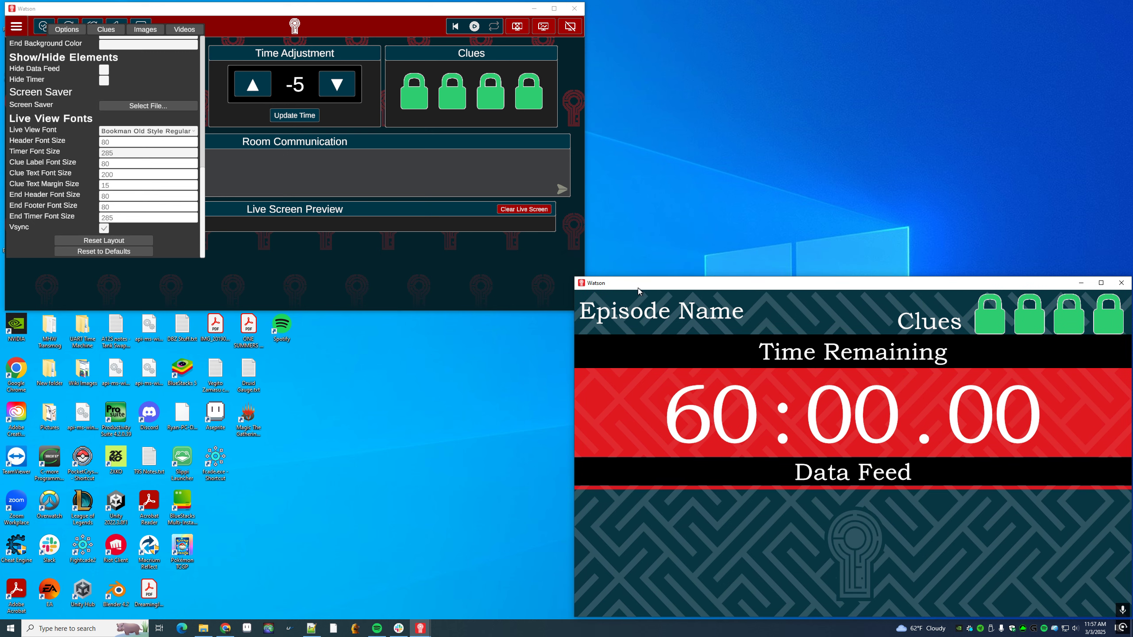
click(128, 232)
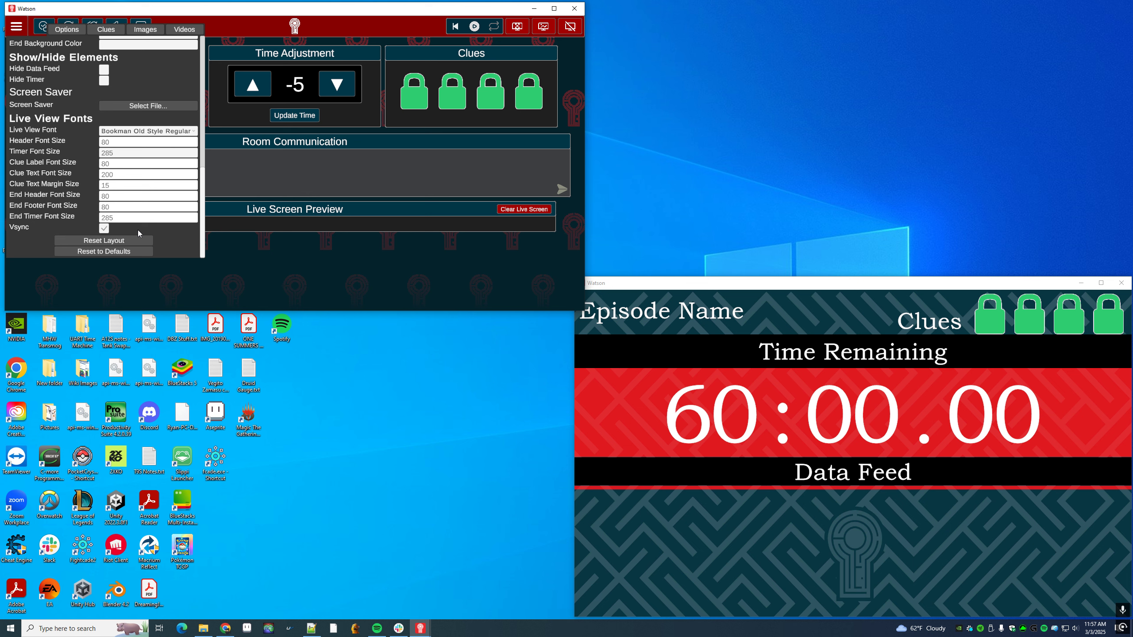
click(104, 228)
scroll(79, 143, up, 10)
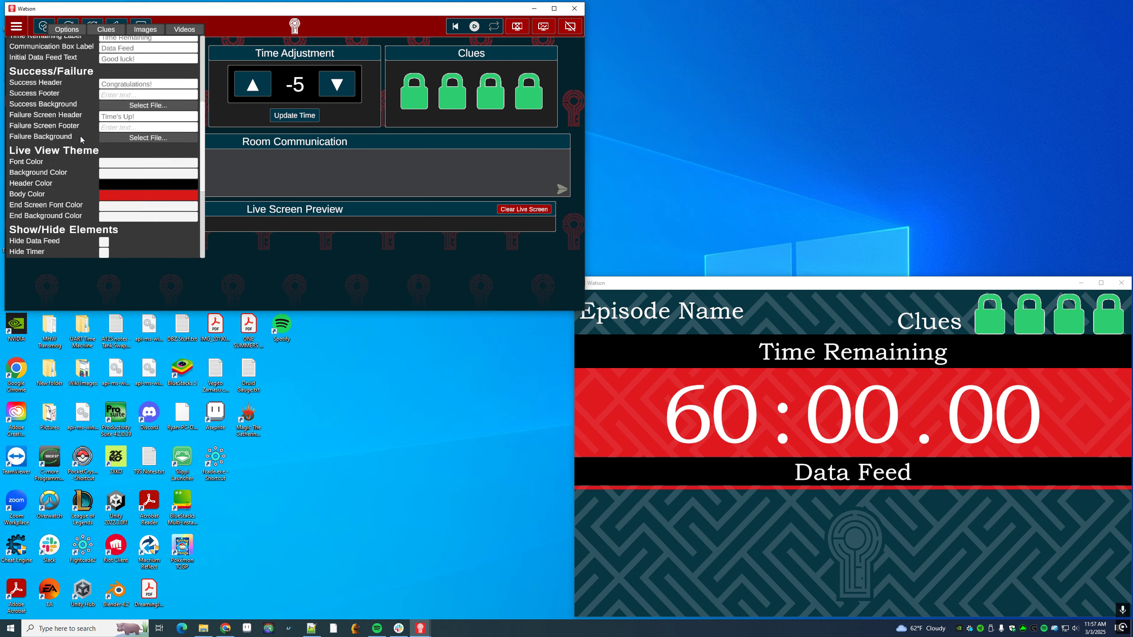
Step: Add a preset clue reading "Test 3" to the room's clue list
click(103, 32)
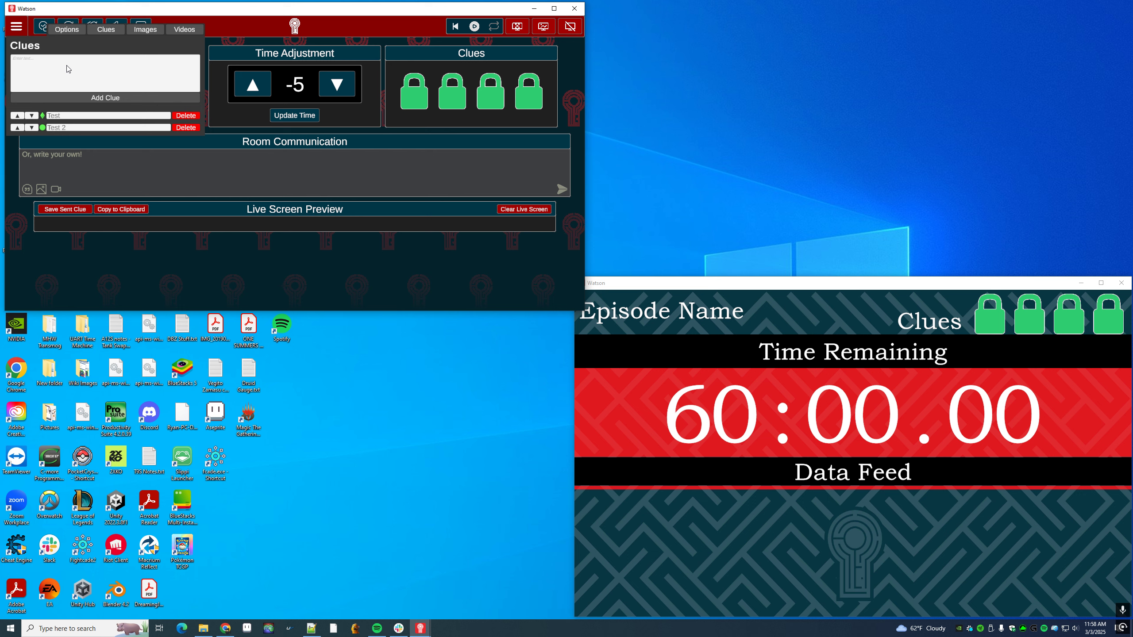
text(Test 23)
key(BackSpace)
key(BackSpace)
text(3)
click(97, 100)
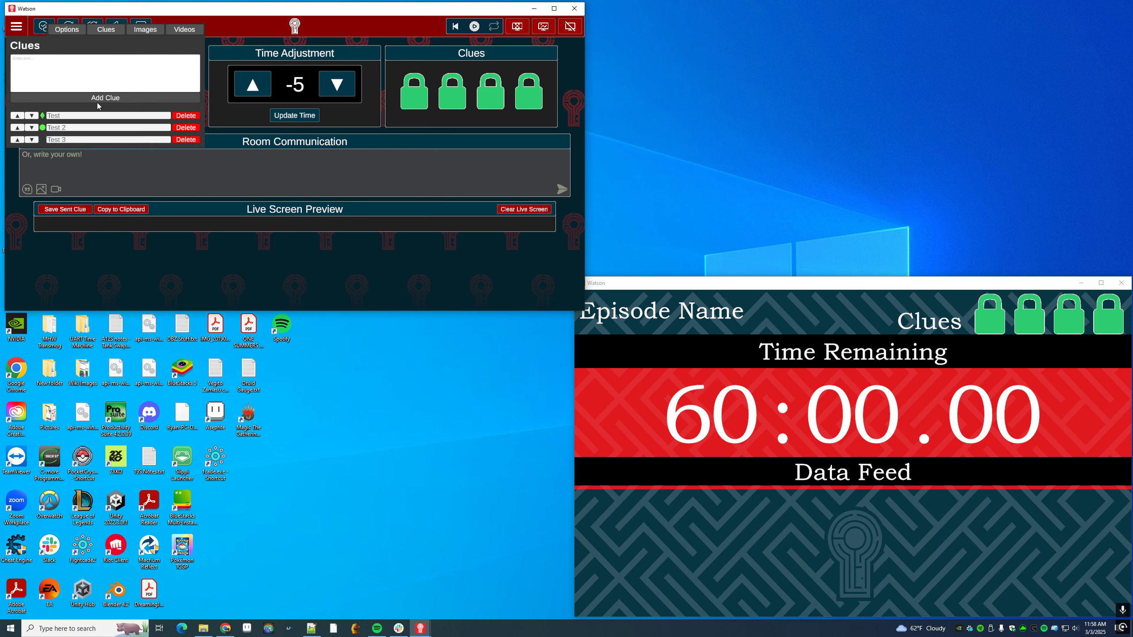
Step: Send the message "Test 4" to the room and save the sent message as a preset clue
click(90, 166)
text(Test 4)
key(Return)
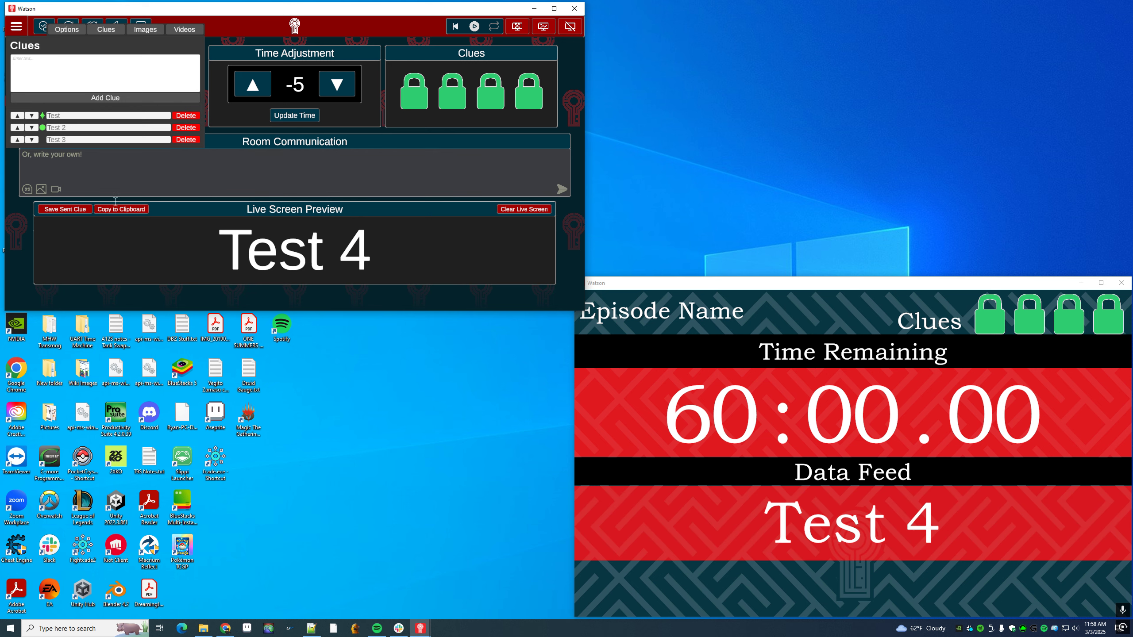
click(72, 210)
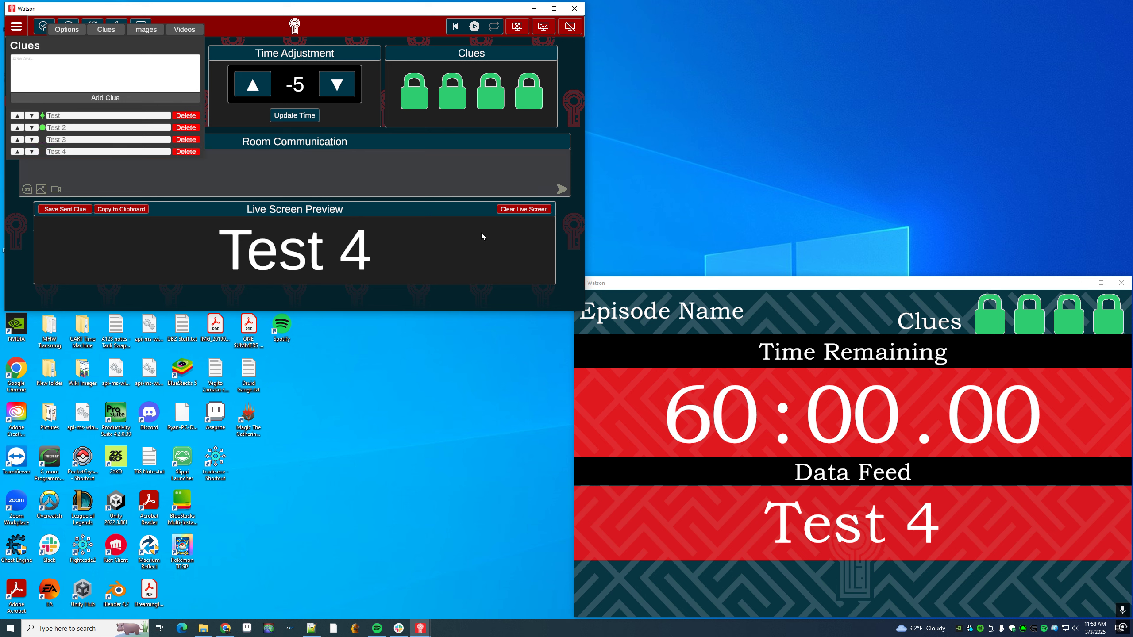
Step: Clear the live screen and delete the saved "Test 4" clue
click(523, 209)
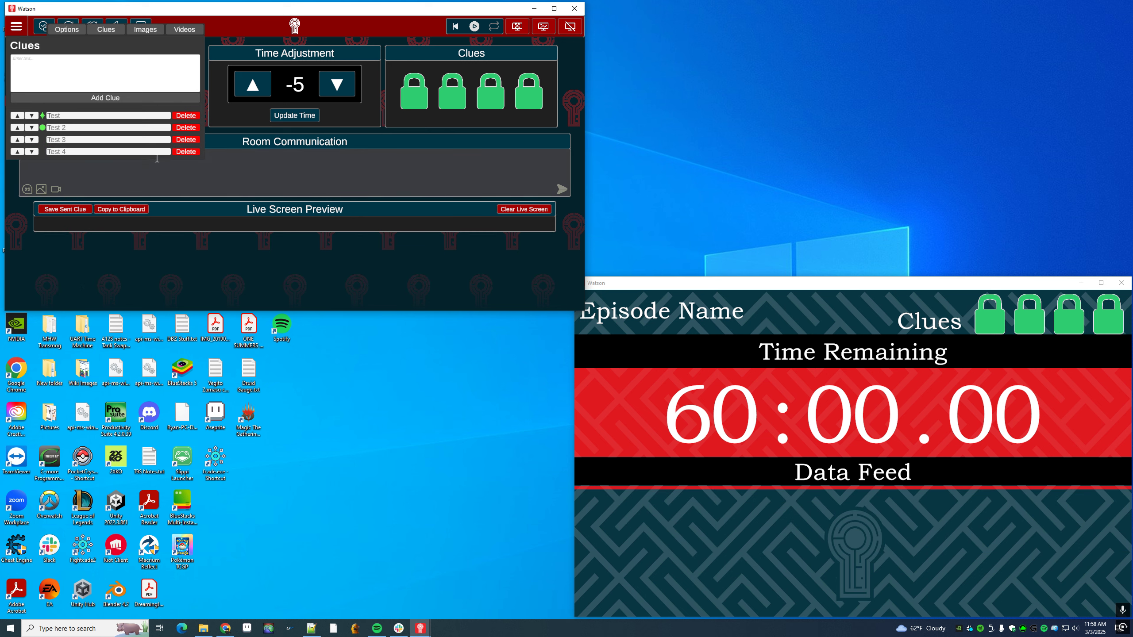
click(186, 152)
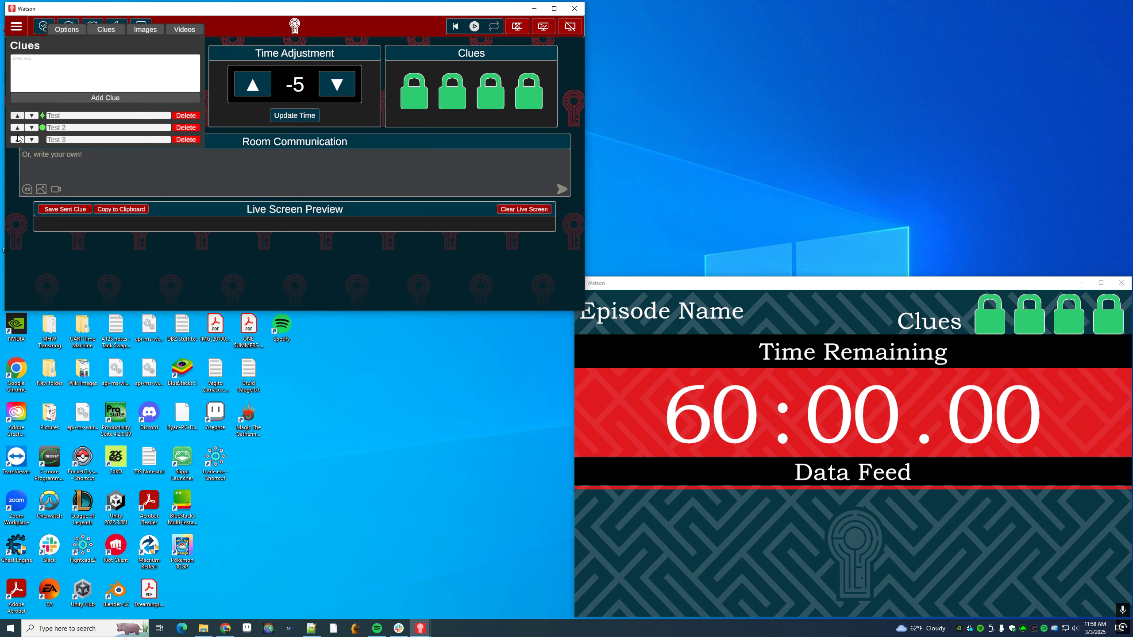
Step: Assign a red diamond icon to the "Test 3" clue and view it in the room communication's preset clues
click(45, 140)
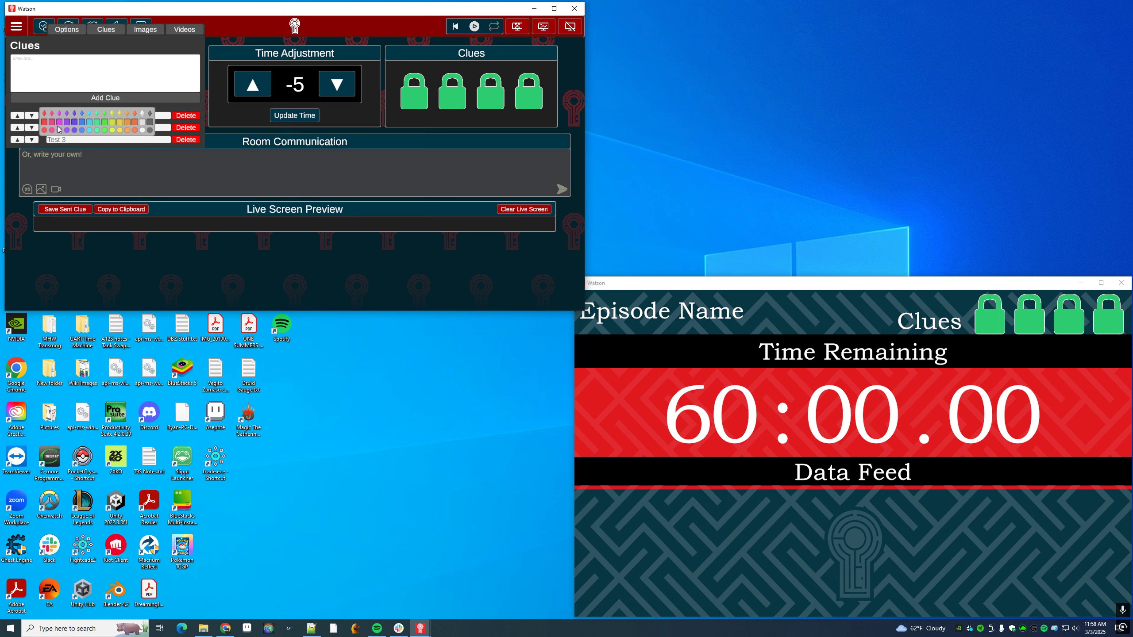
click(44, 114)
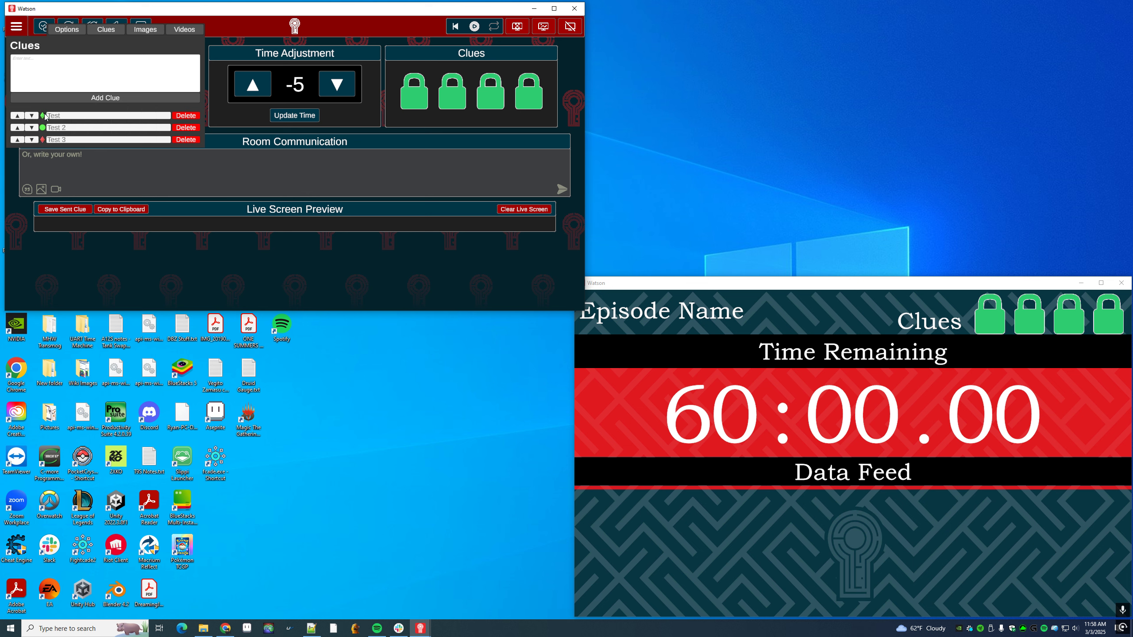
click(26, 190)
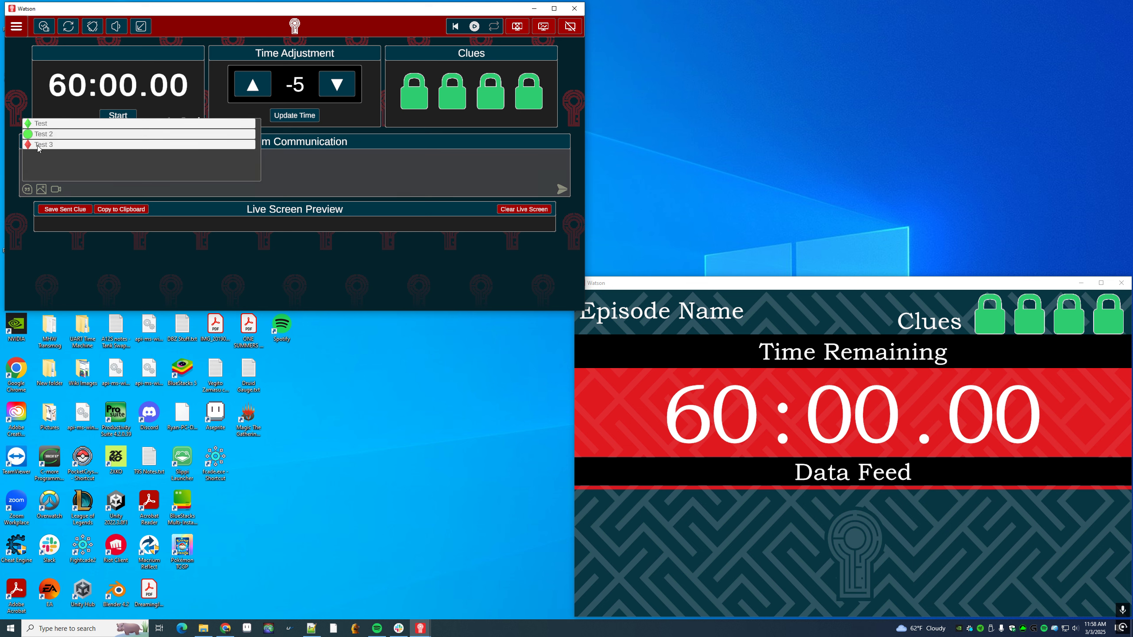
Step: Look at the icon choices for the "Test 3" clue in the room's clue list and leave them unused
click(16, 25)
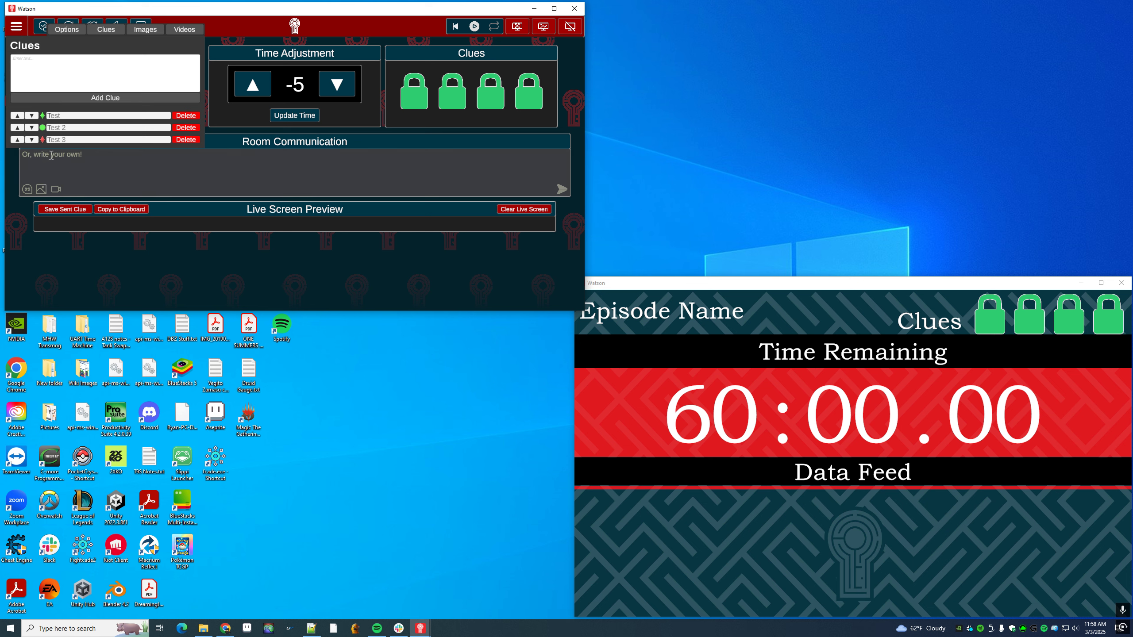
click(44, 140)
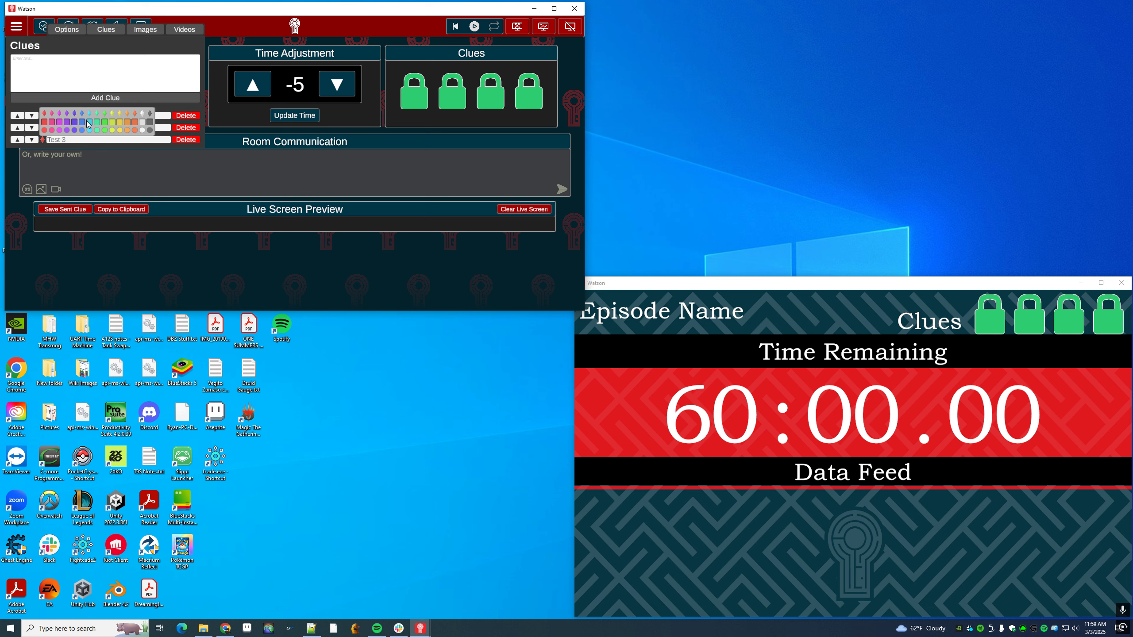
click(46, 147)
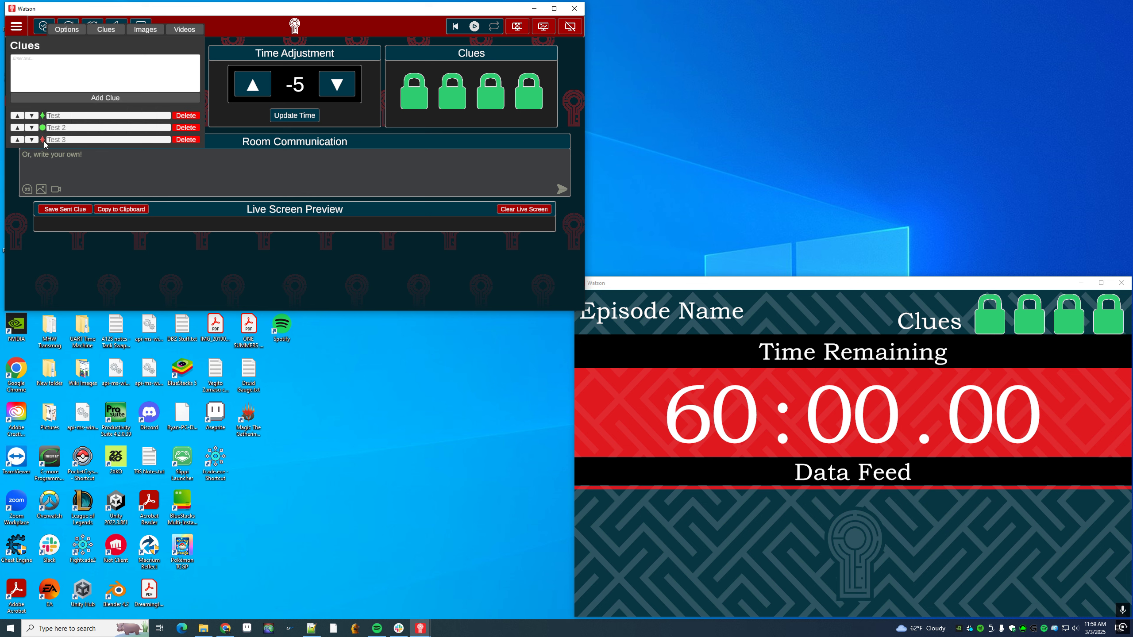
Step: View the room's image list and open the file chooser for adding an image, then dismiss it
click(148, 30)
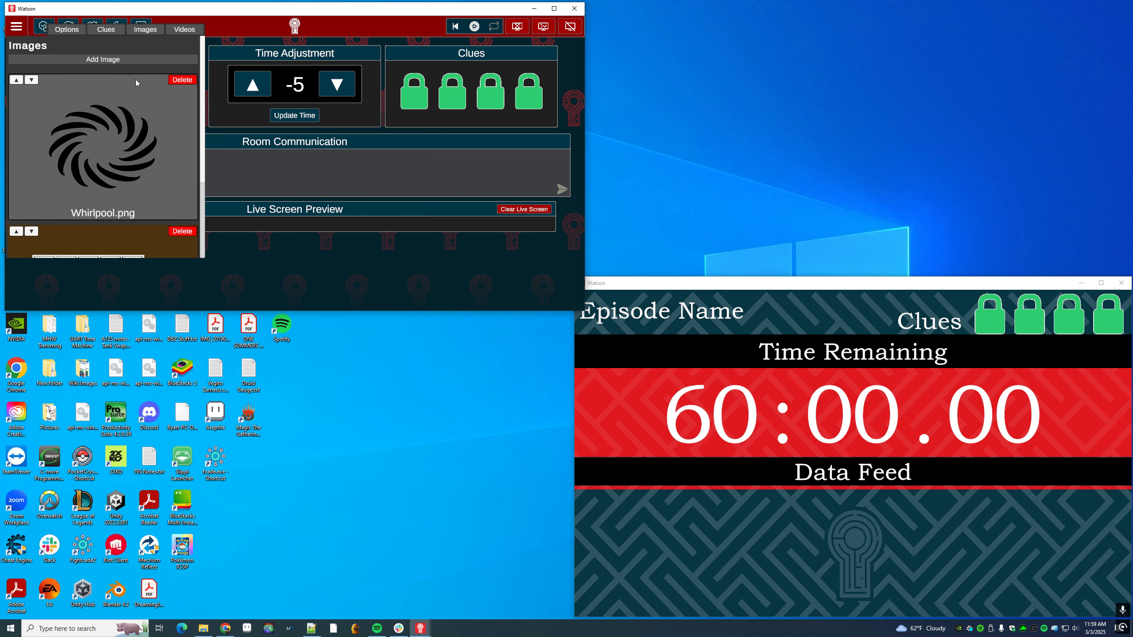
click(145, 58)
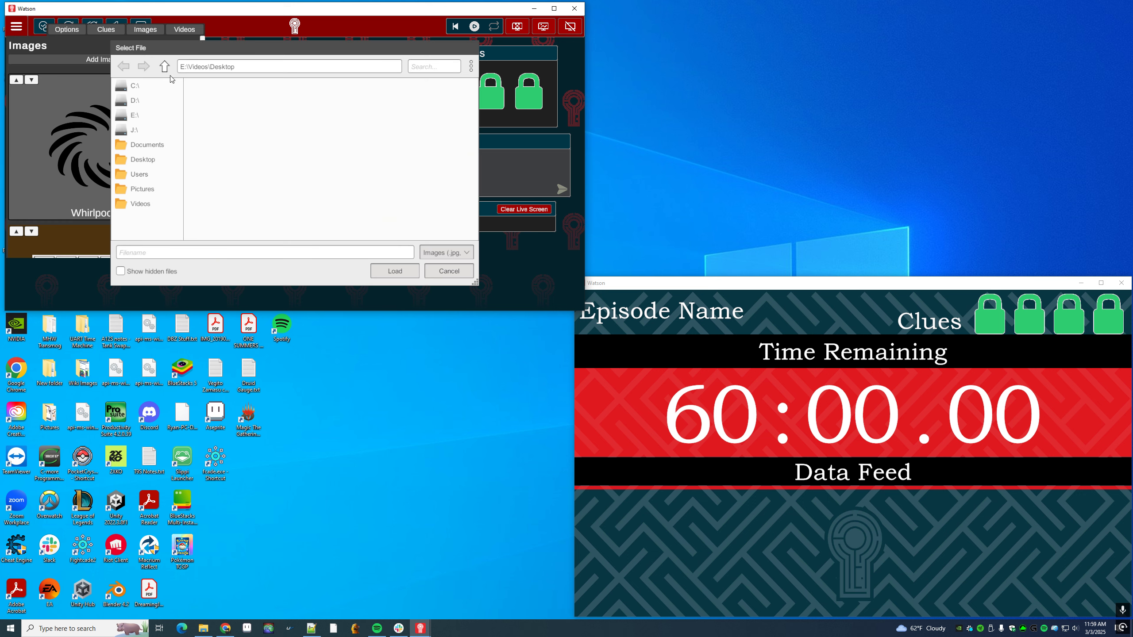
click(443, 269)
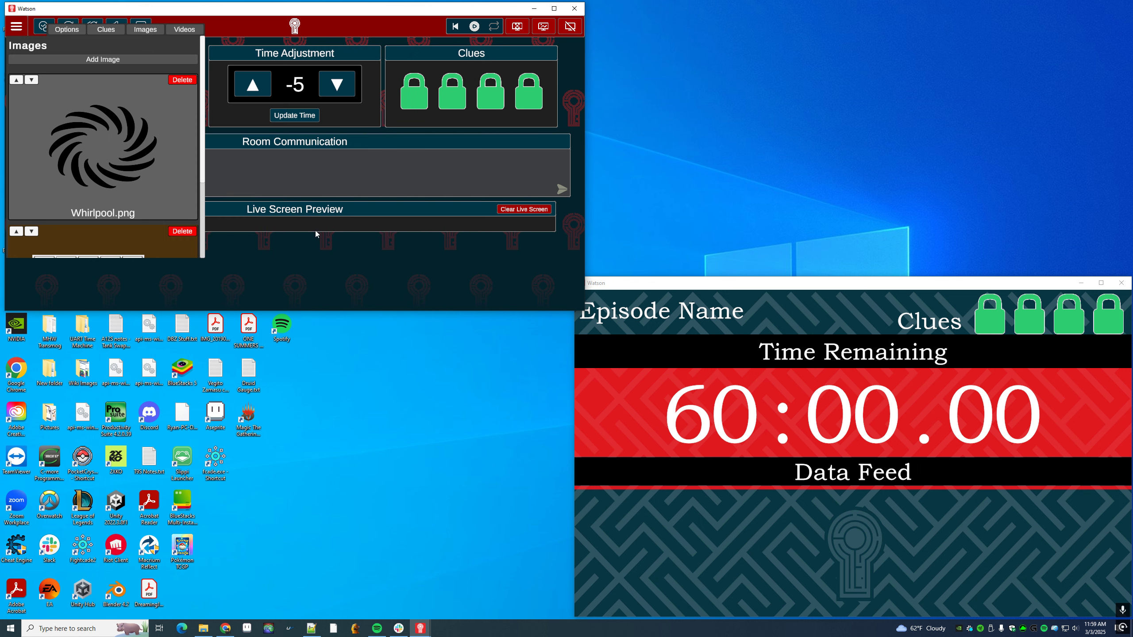
Step: Try the reordering control in the image list and delete the image listed below Whirlpool.png
click(34, 81)
click(31, 81)
click(182, 231)
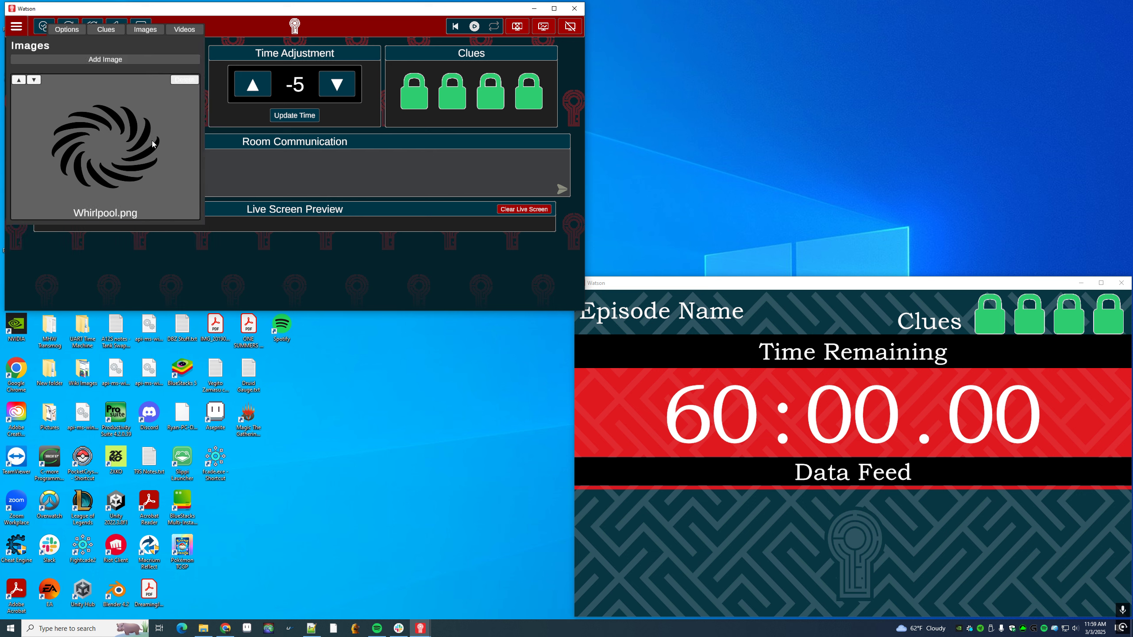
Step: View the room's video list and open the file chooser for adding a video, then dismiss it
click(185, 30)
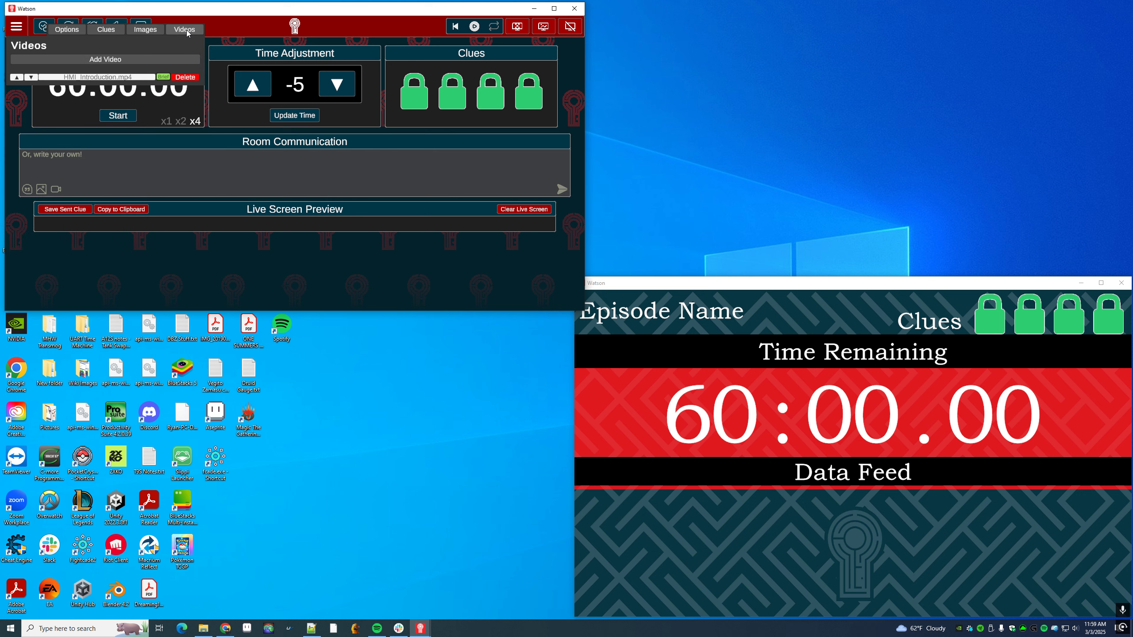
click(110, 60)
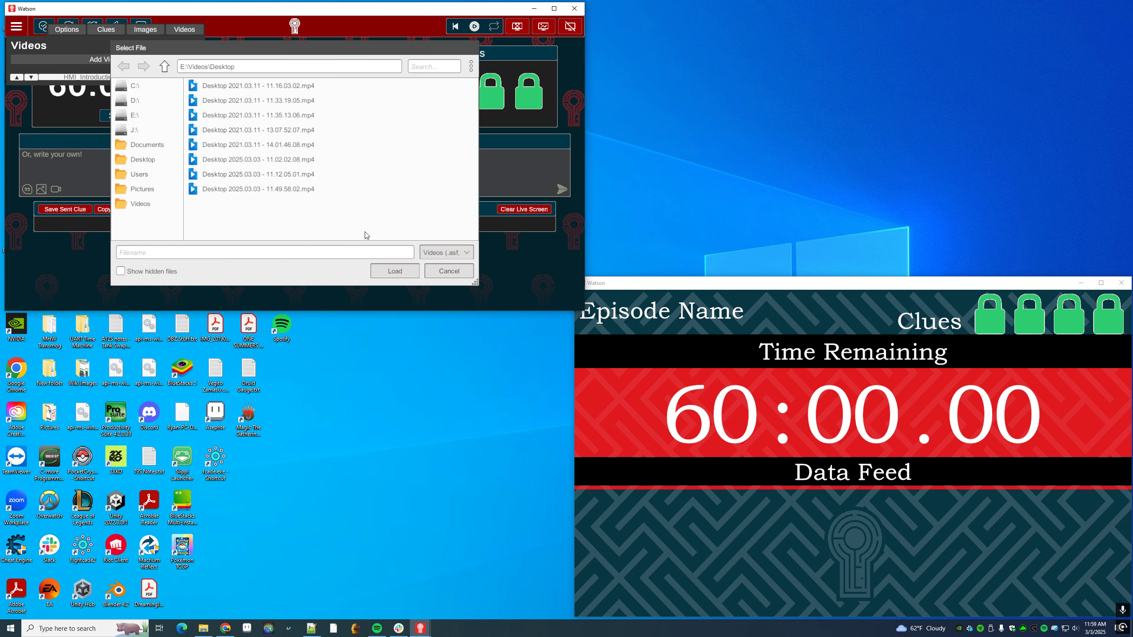
click(445, 271)
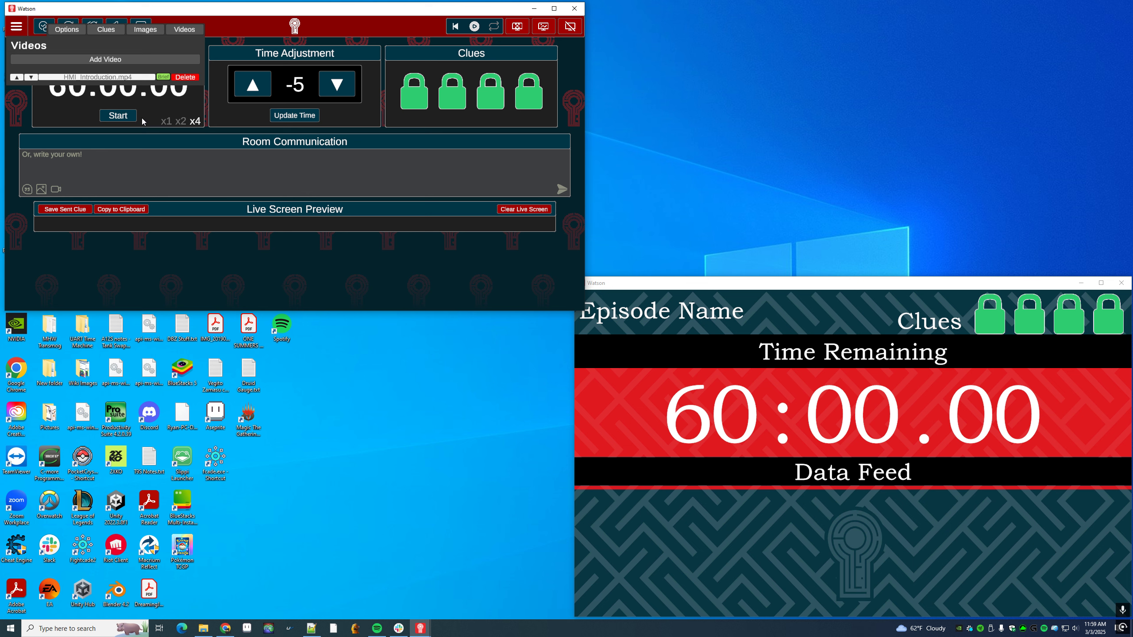
Step: Switch off the green option on the HMI_Introduction.mp4 video and close the room settings
click(163, 78)
click(164, 80)
click(16, 26)
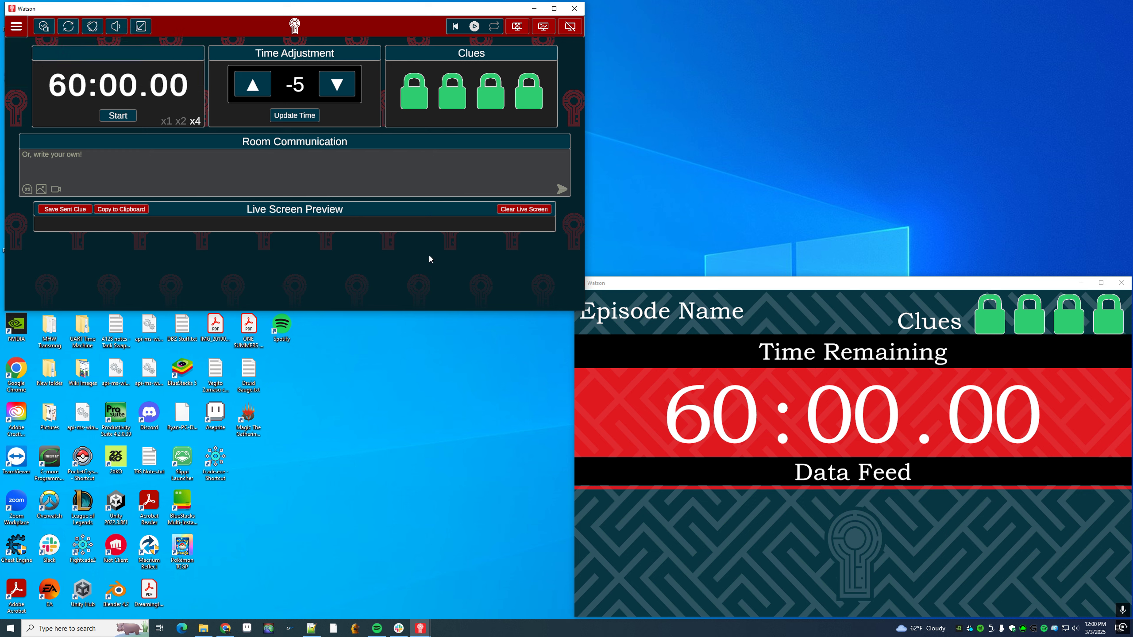
Step: Reopen the room settings and switch the current profile to Spanish
click(16, 26)
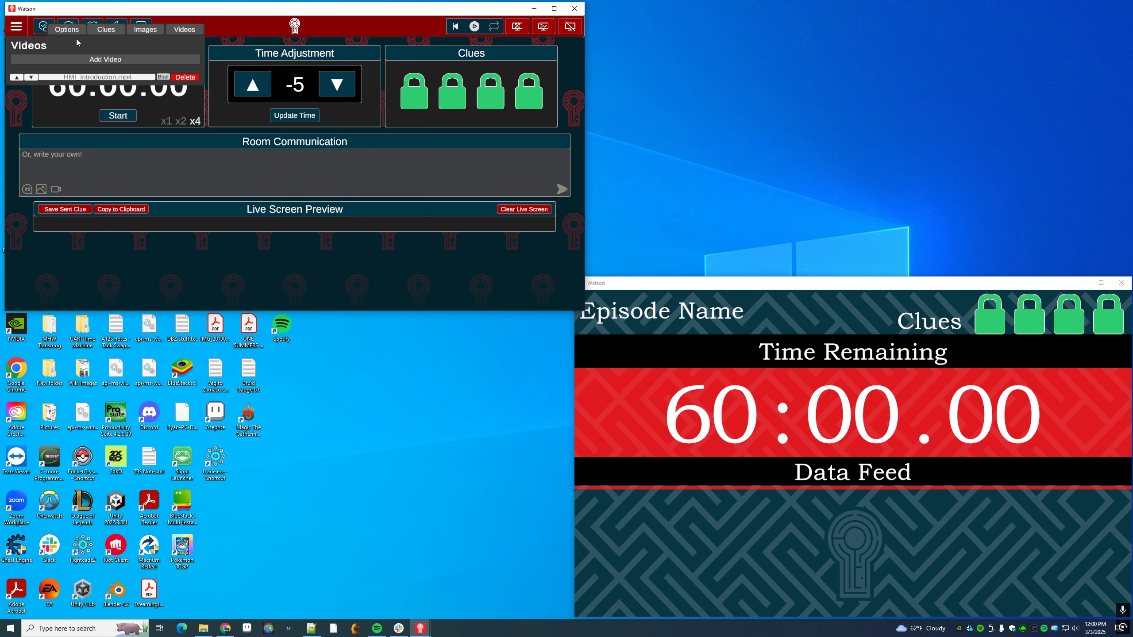
click(78, 31)
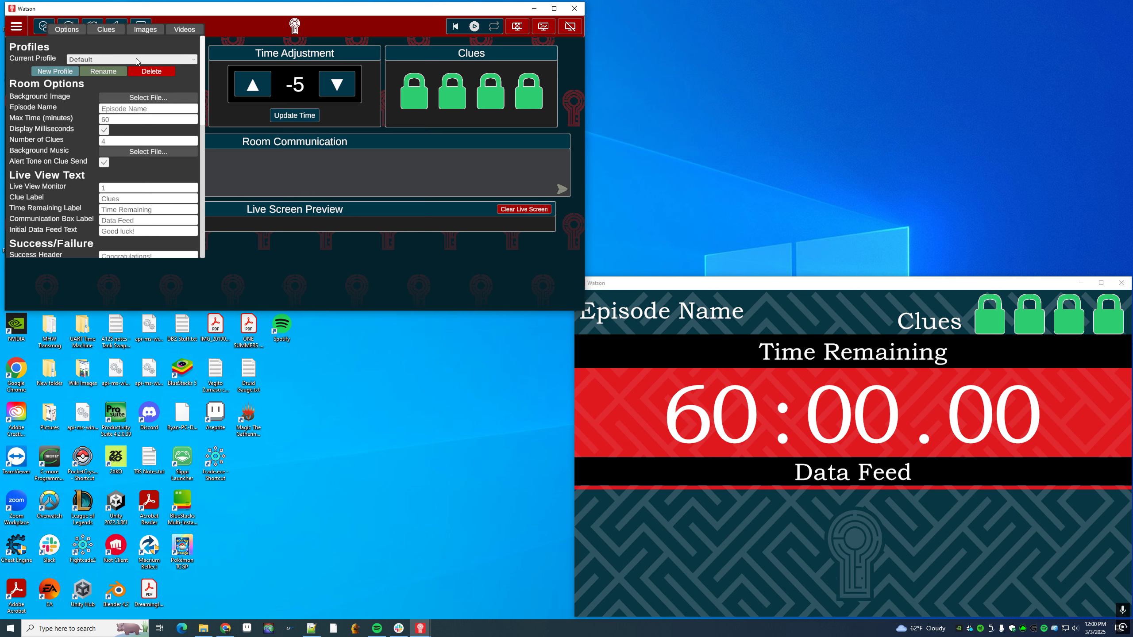
click(187, 60)
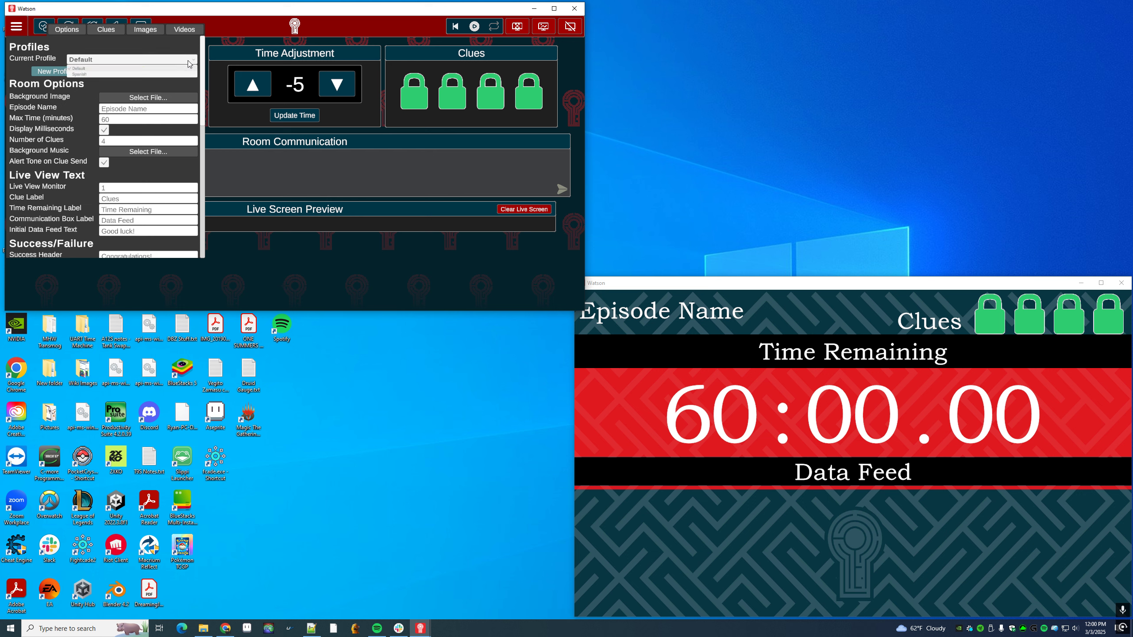
click(89, 75)
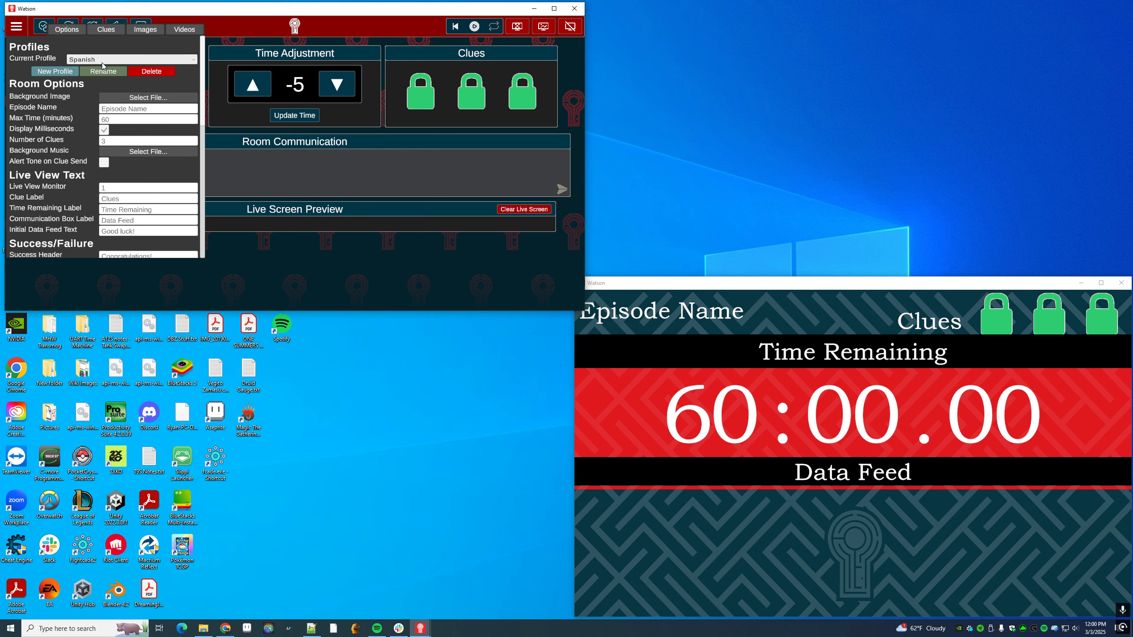
Step: Review the Spanish profile's clue, image and video lists, and switch the current profile back to Default
click(106, 30)
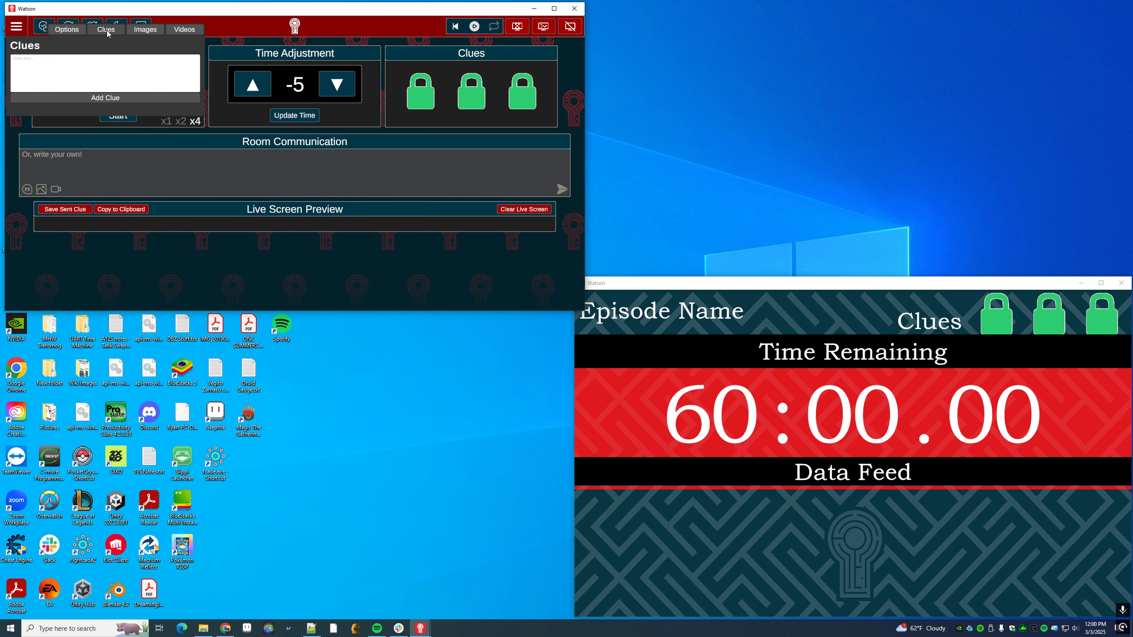
click(136, 31)
click(181, 31)
click(77, 31)
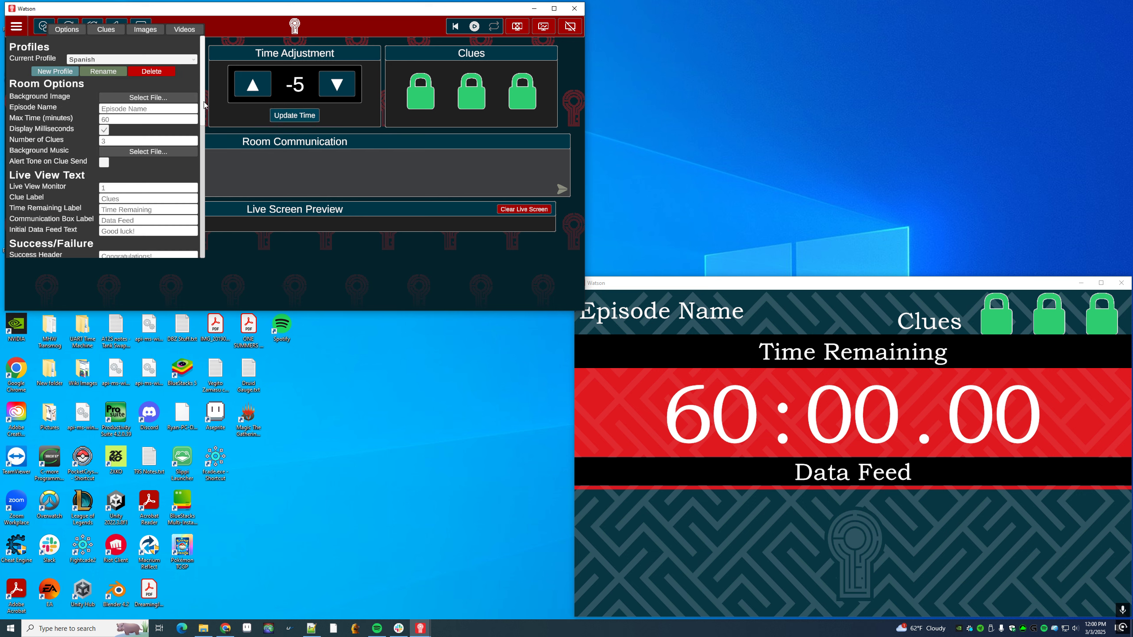
click(179, 61)
click(104, 69)
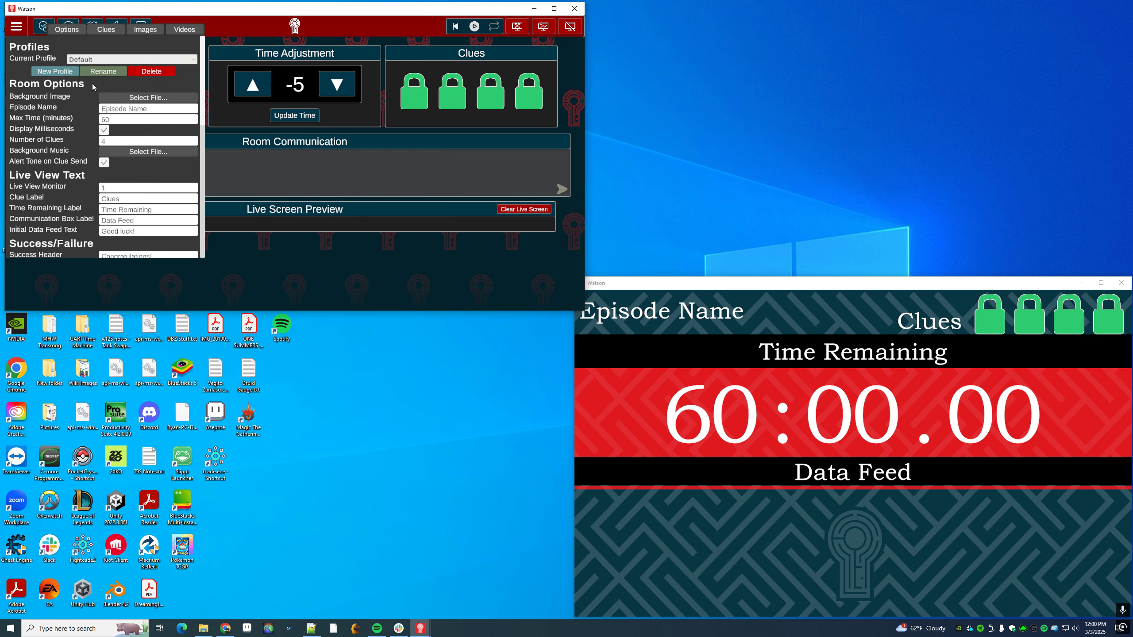
Step: View the dialogs for creating, renaming and deleting a profile, dismissing each without making a change
click(56, 74)
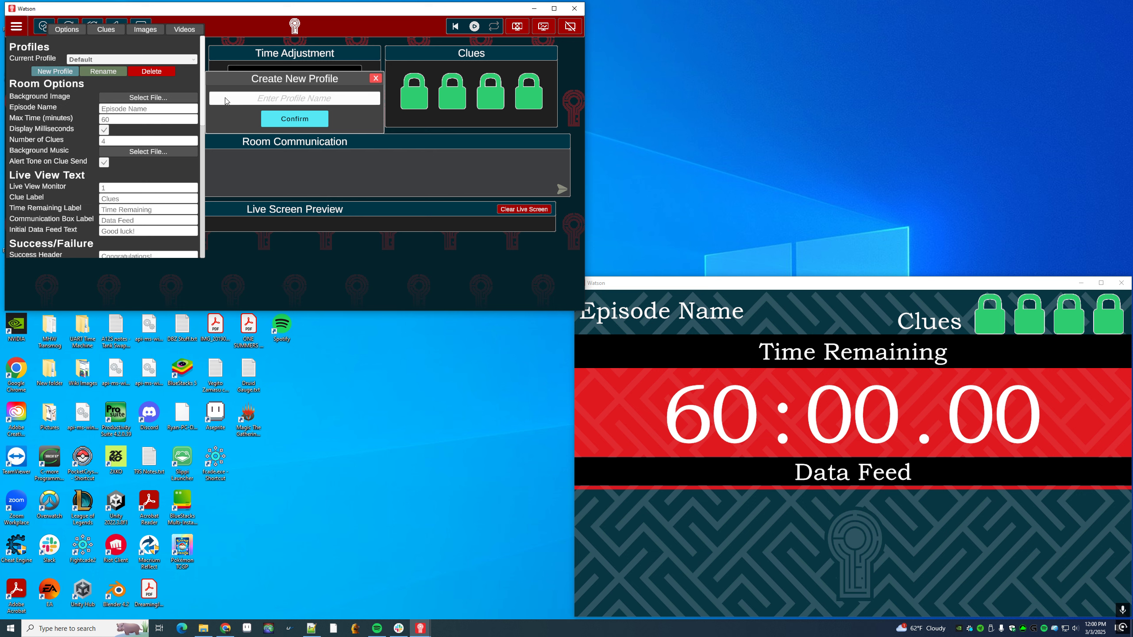
click(376, 78)
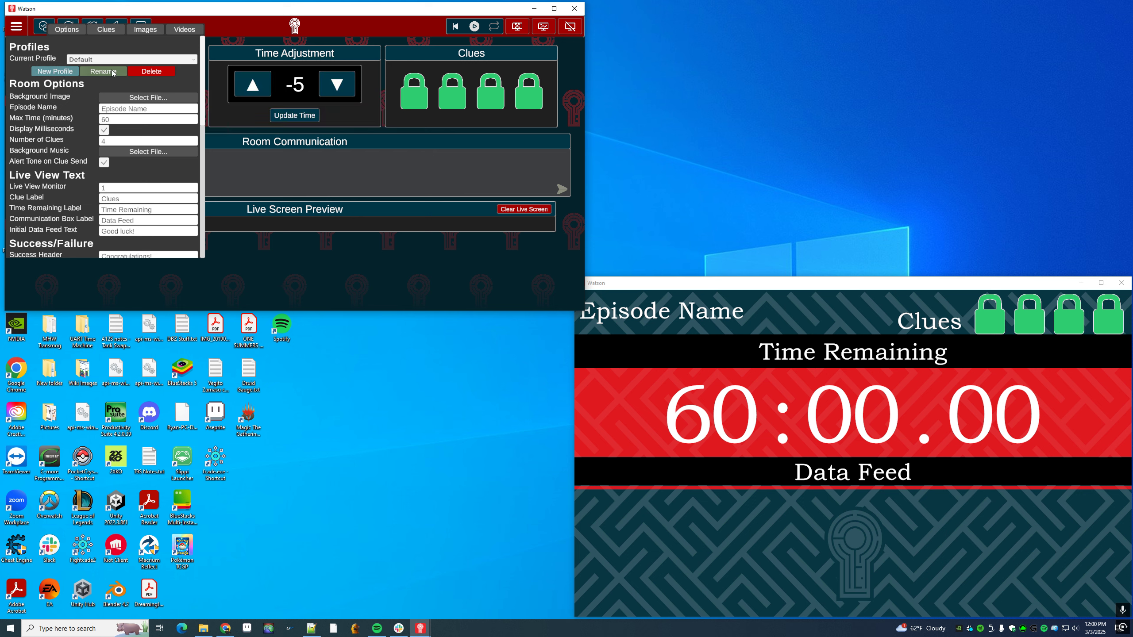
click(111, 72)
click(376, 79)
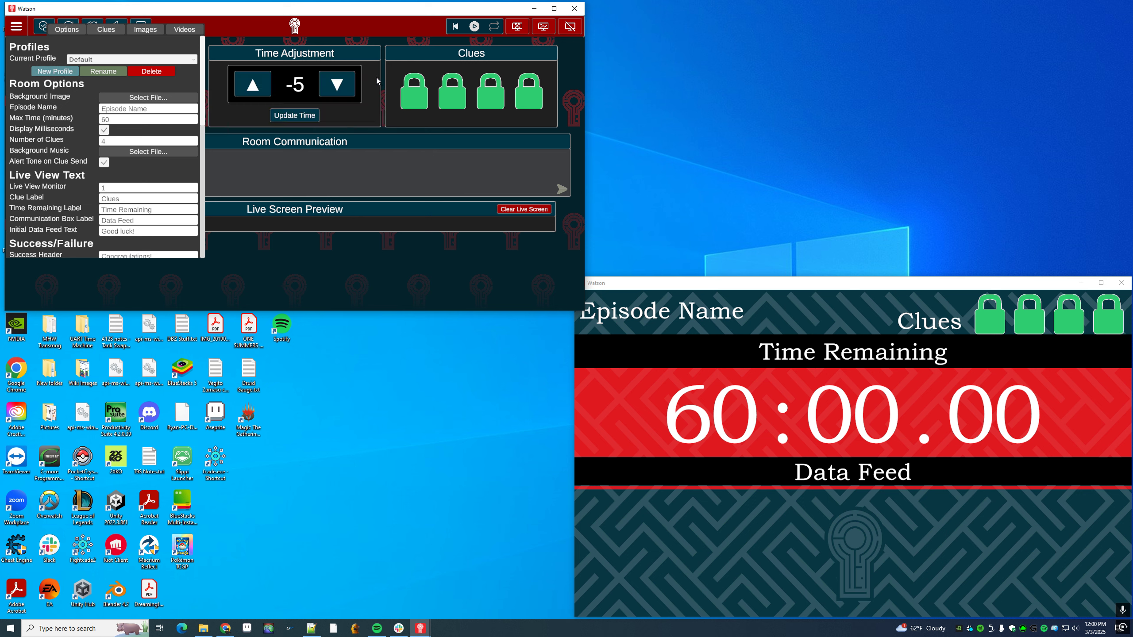
click(159, 74)
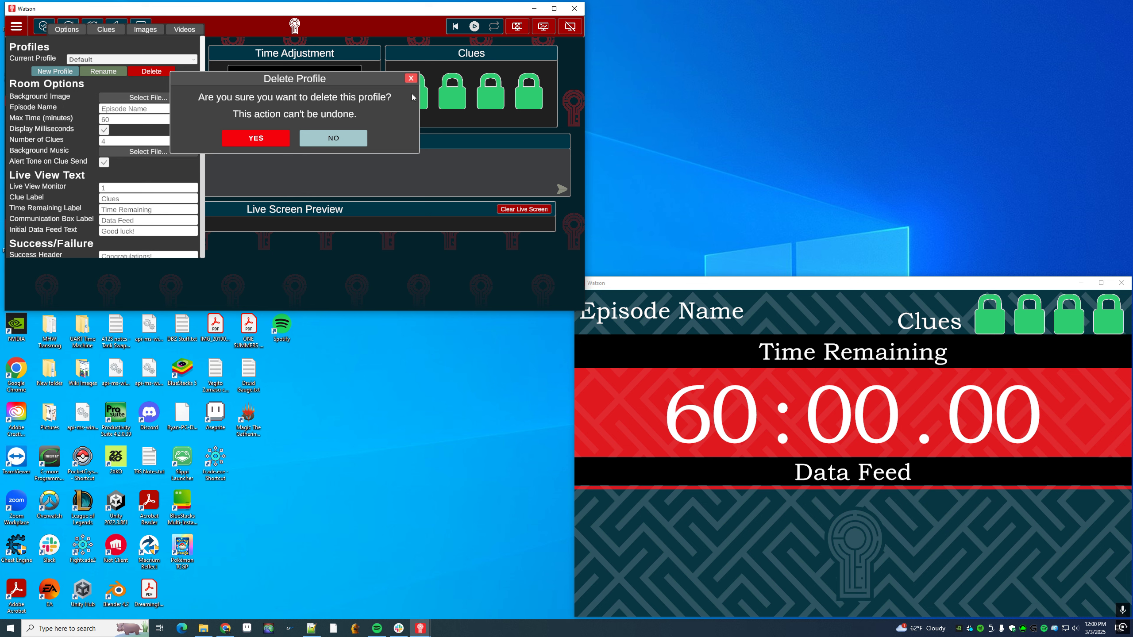
click(411, 79)
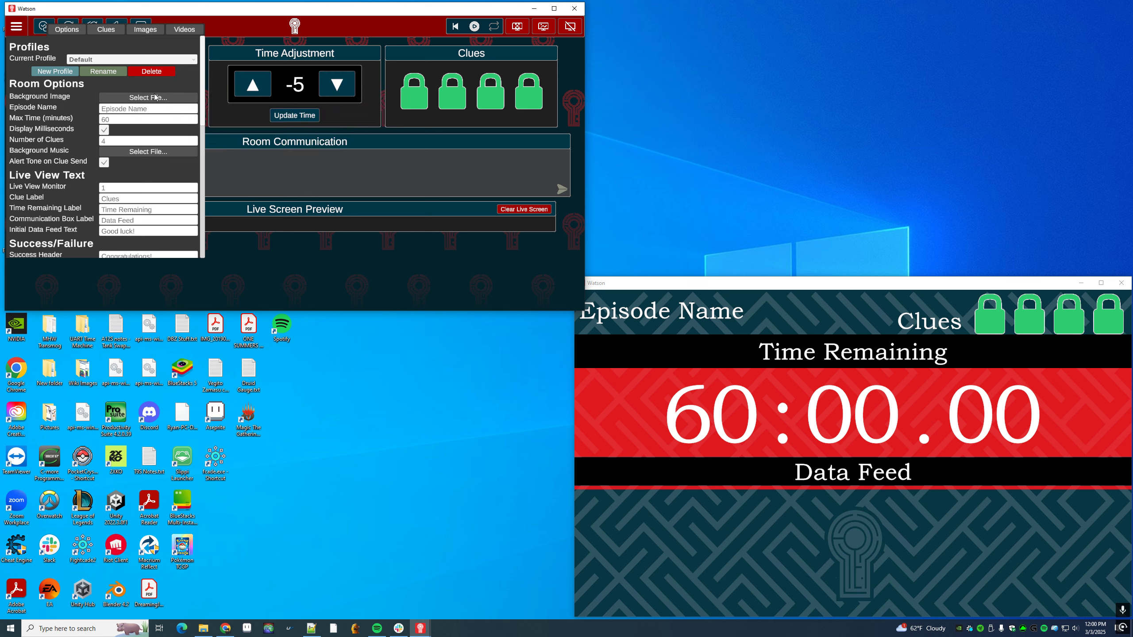
Step: Close the room settings and the live view window
click(15, 26)
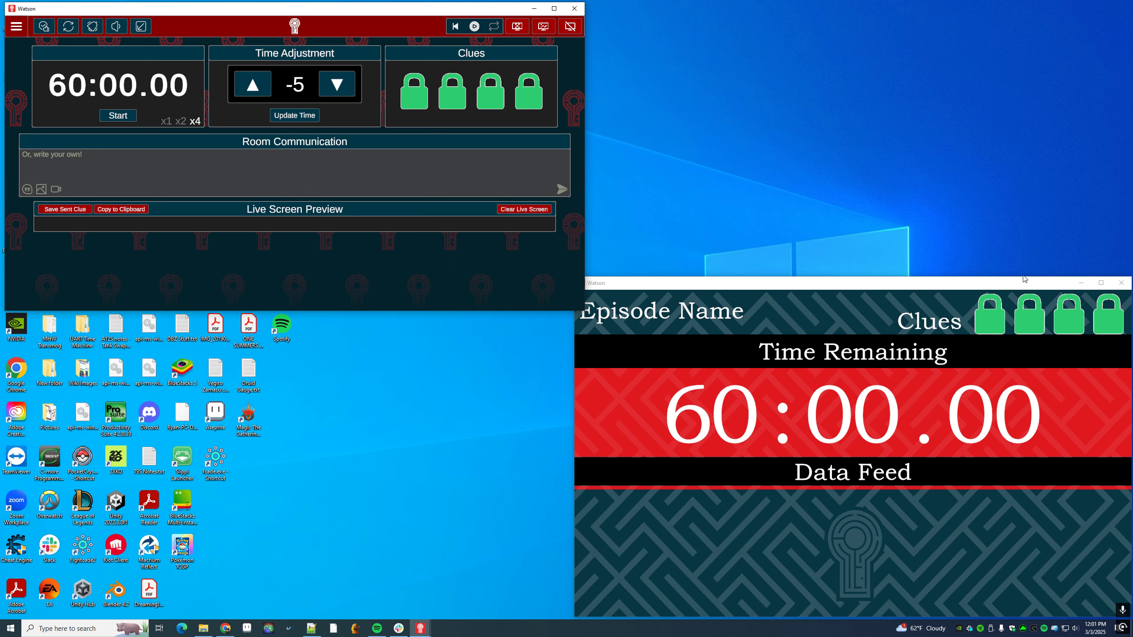
click(1122, 284)
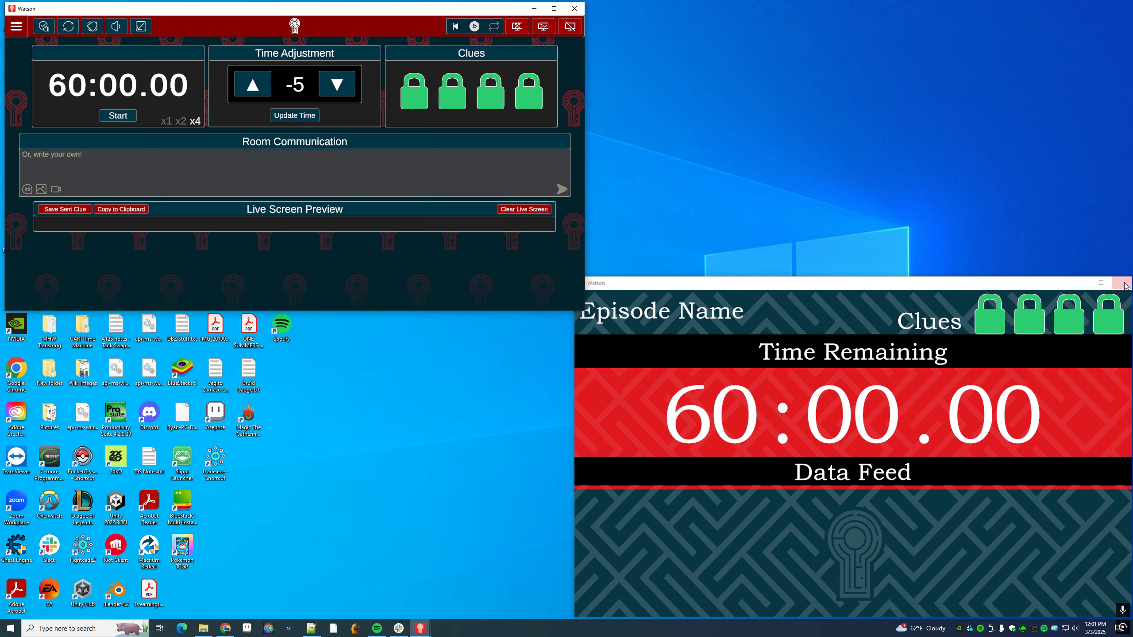